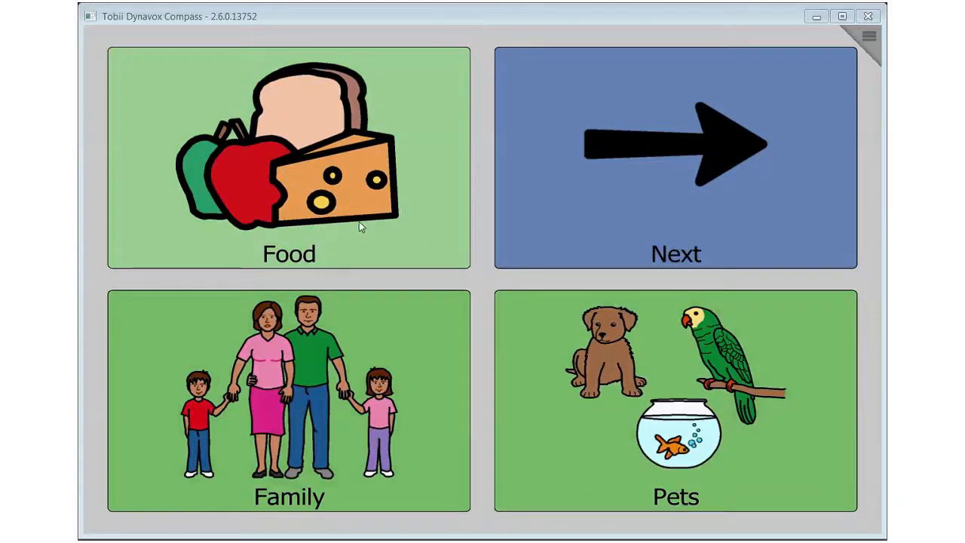
# On the Food page, open the fruit button's word choices and select apple
pyautogui.moveTo(359, 222)
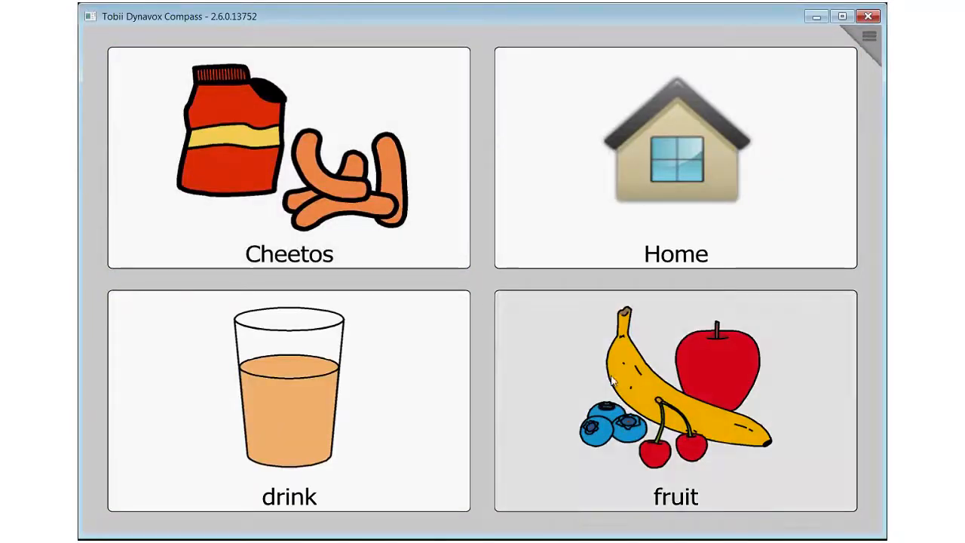
pyautogui.click(660, 395)
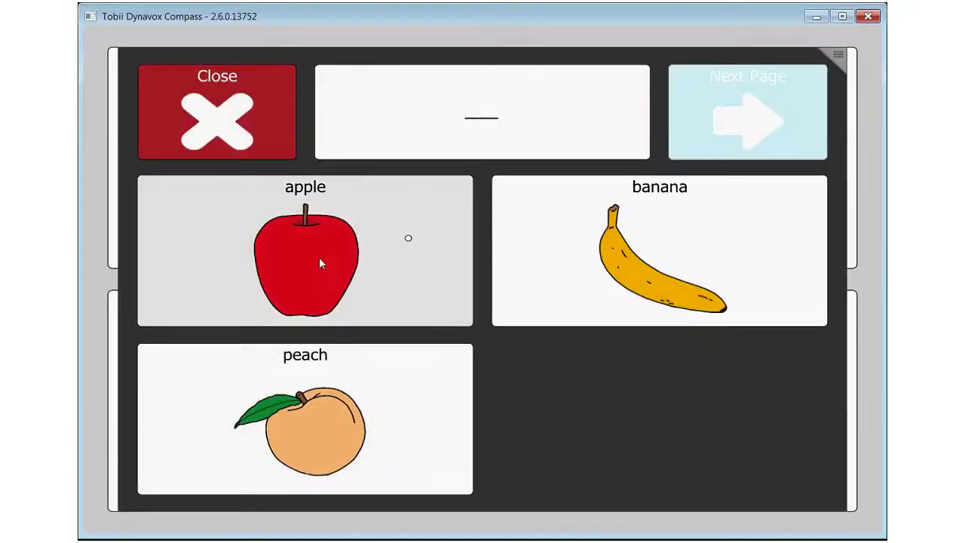
pyautogui.click(320, 256)
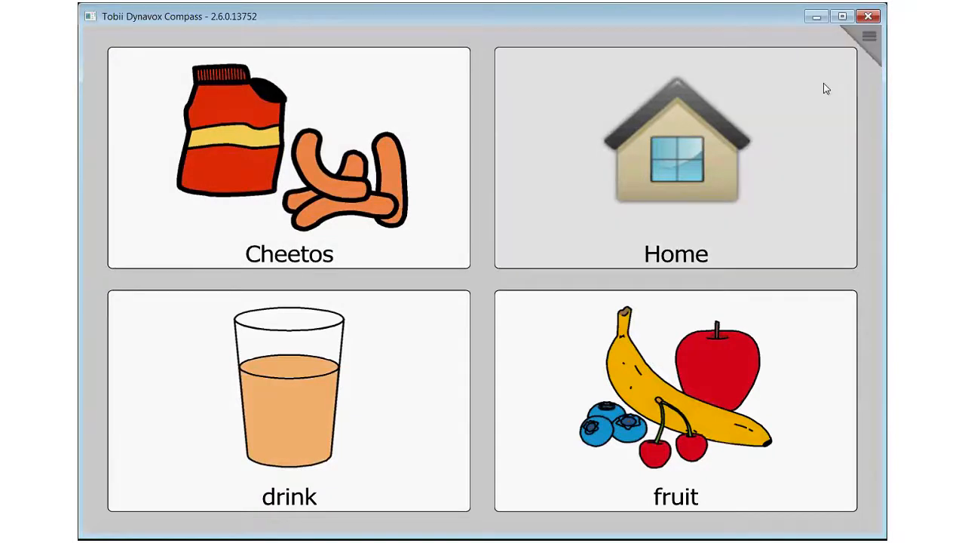
# Modify the fruit button so that its message reads "I want the peach."
pyautogui.click(871, 51)
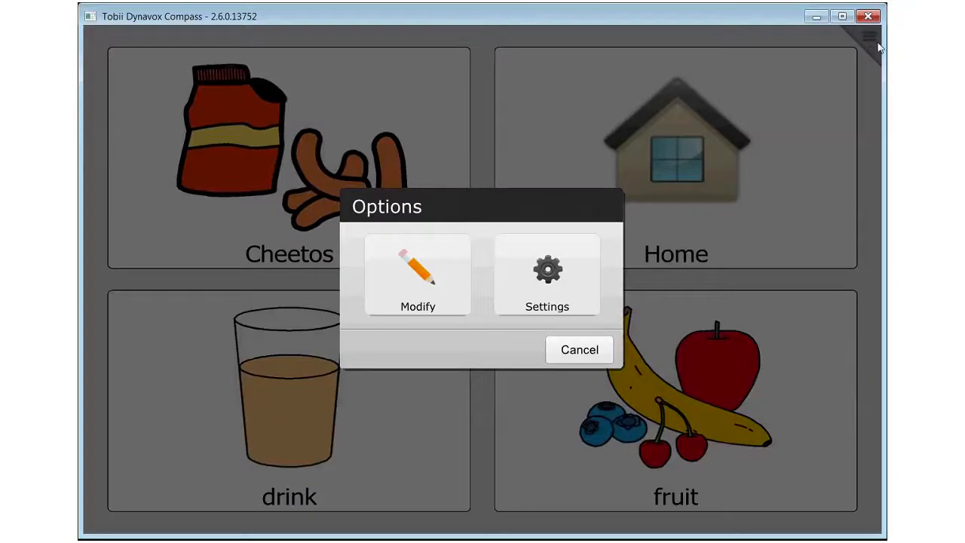
pyautogui.click(450, 290)
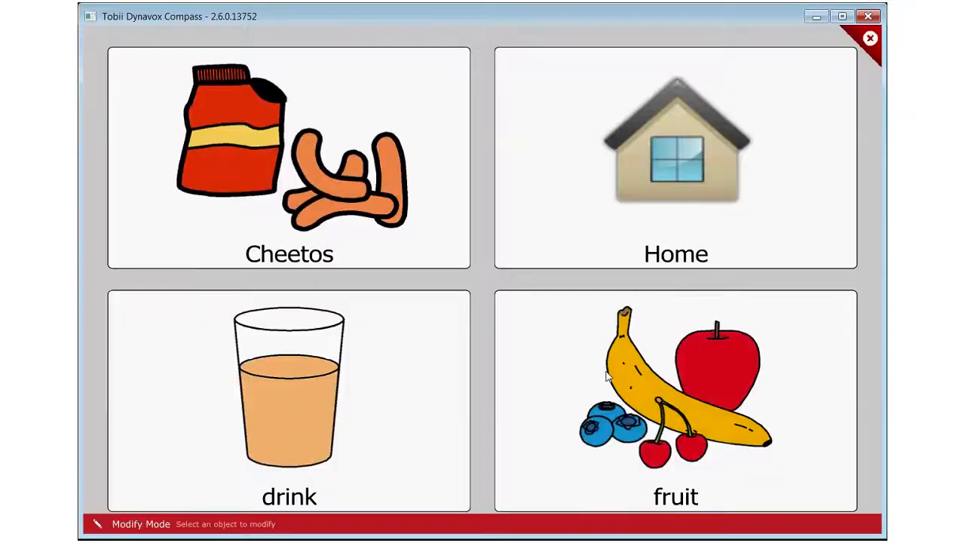
pyautogui.click(607, 377)
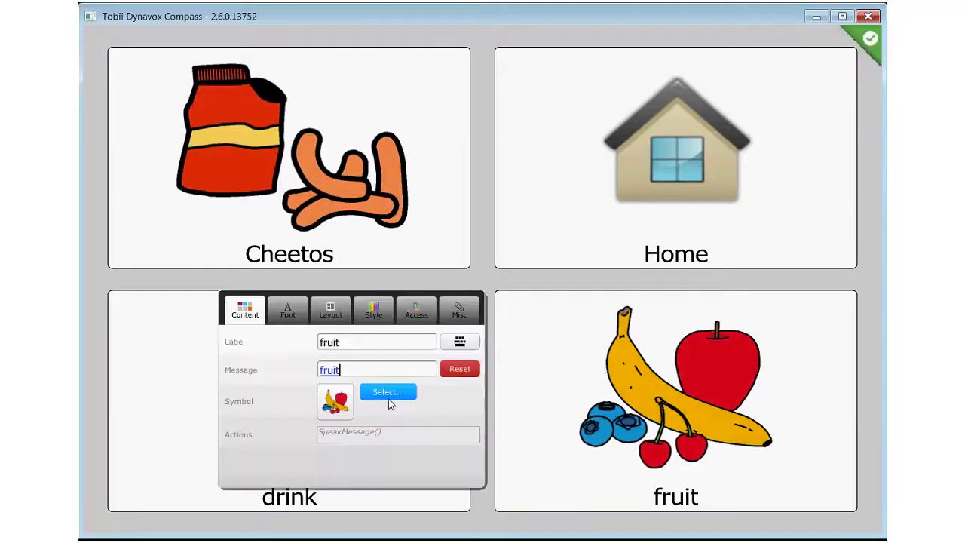
pyautogui.click(353, 372)
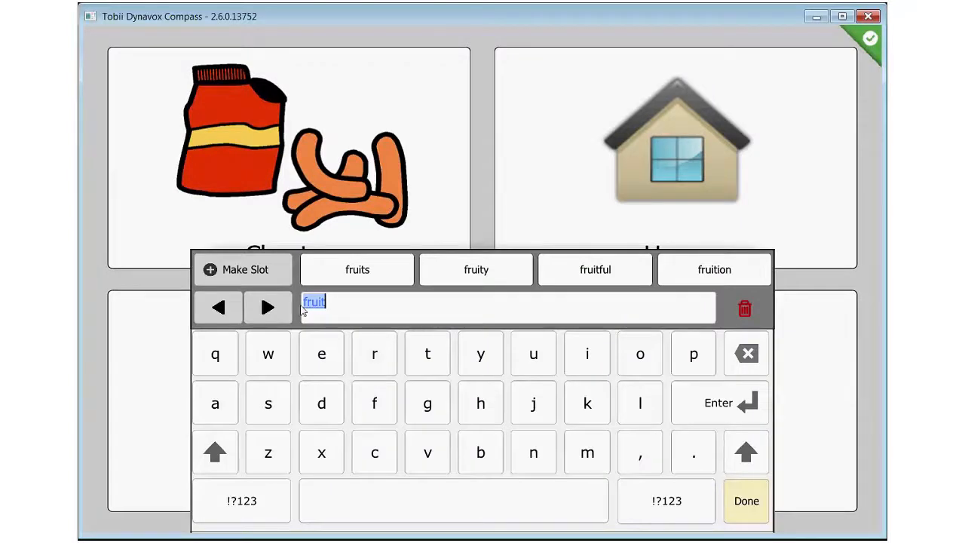
pyautogui.moveTo(357, 303); pyautogui.dragTo(302, 305)
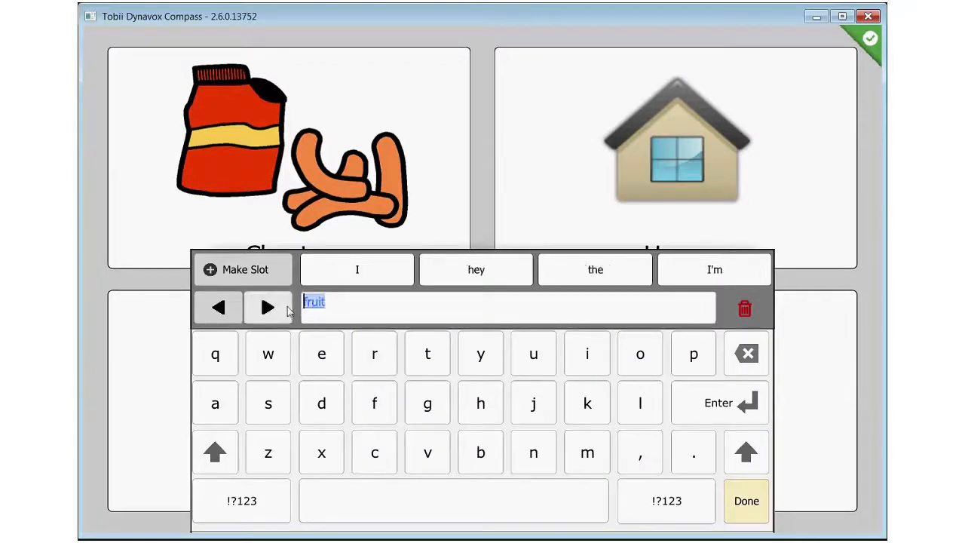
pyautogui.write('I want an')
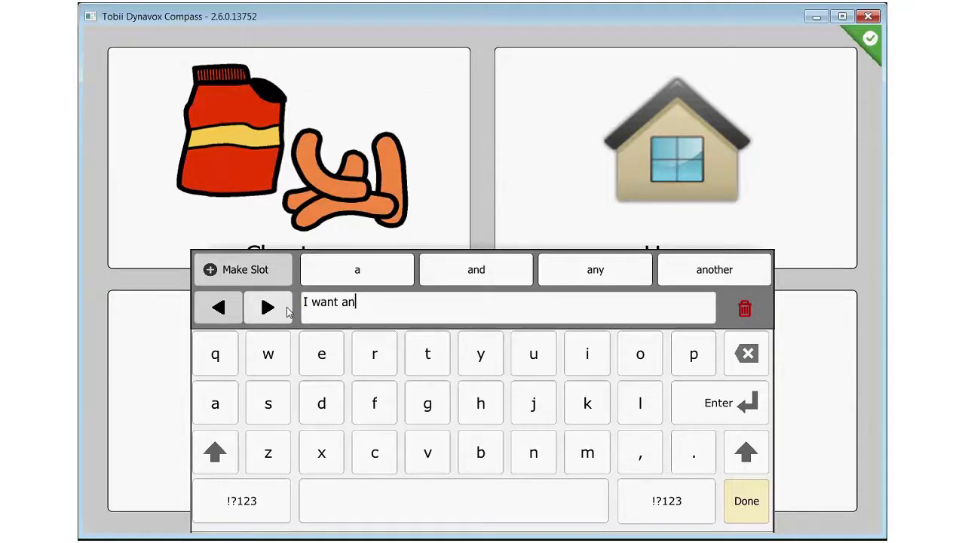
pyautogui.press('BackSpace')
pyautogui.press('BackSpace')
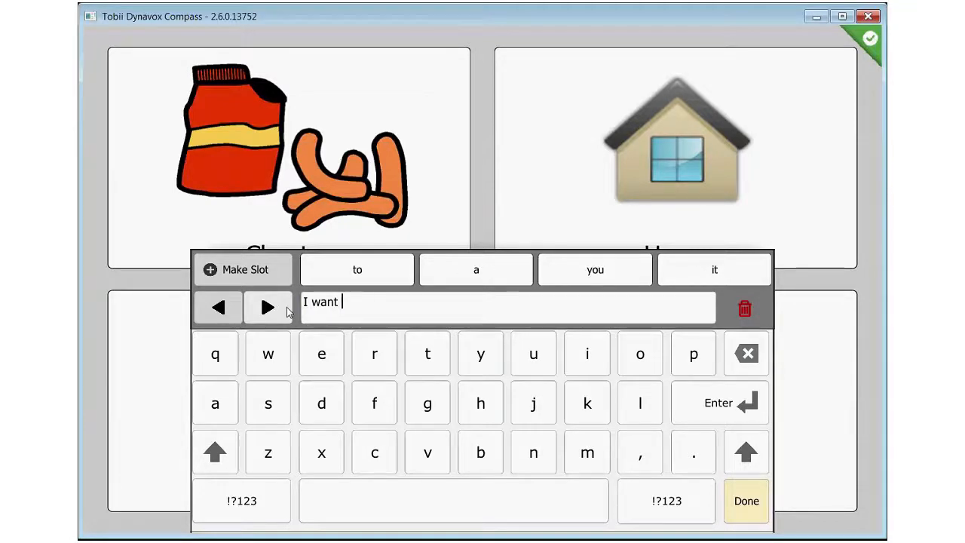
pyautogui.write('the ')
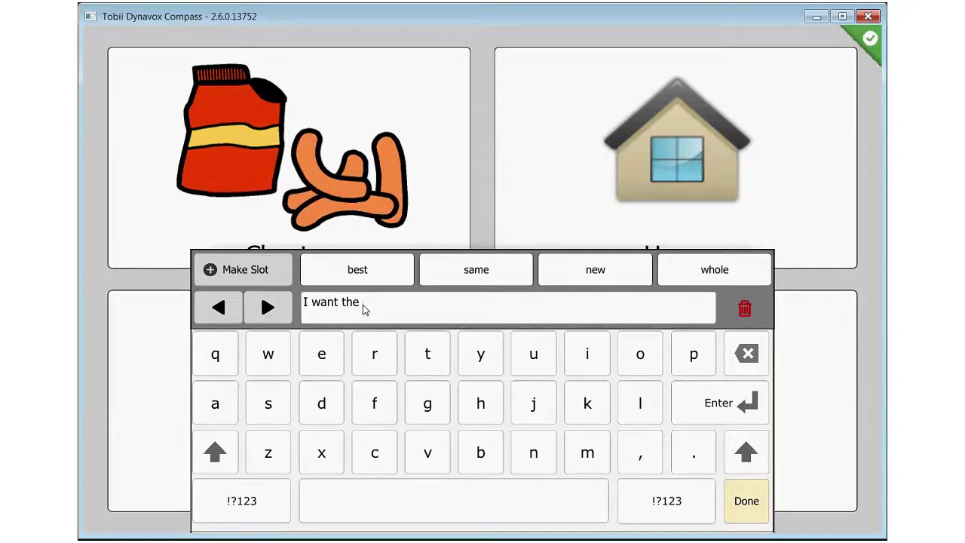
pyautogui.write('peach')
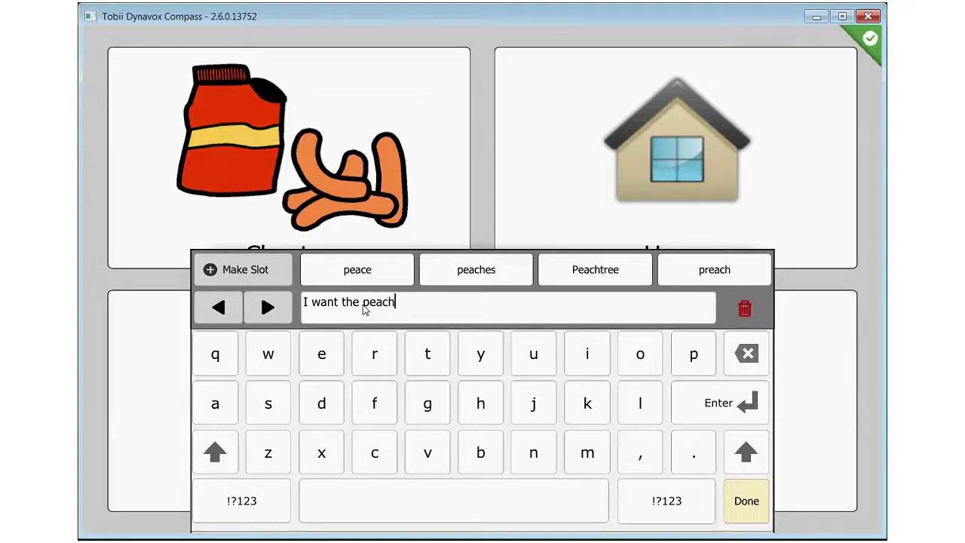
pyautogui.write('.')
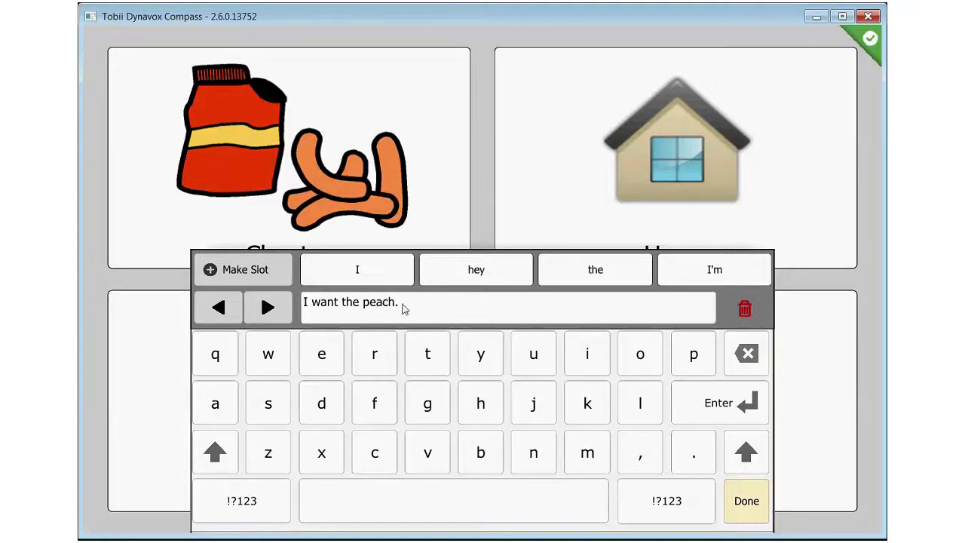
# Turn "peach." in the message into a slot linked to the Fruit folder in Slot Lists and finish the message
pyautogui.moveTo(402, 304); pyautogui.dragTo(363, 308)
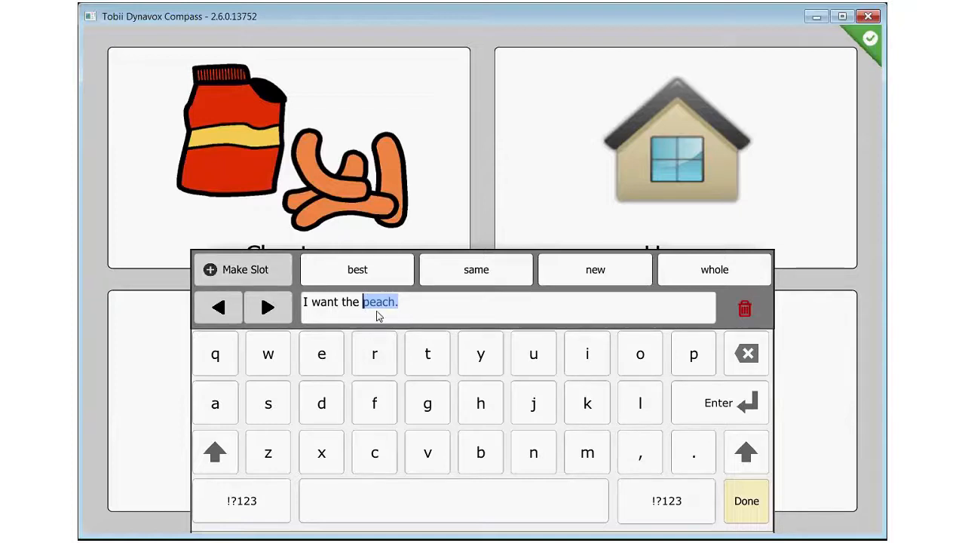
pyautogui.click(221, 280)
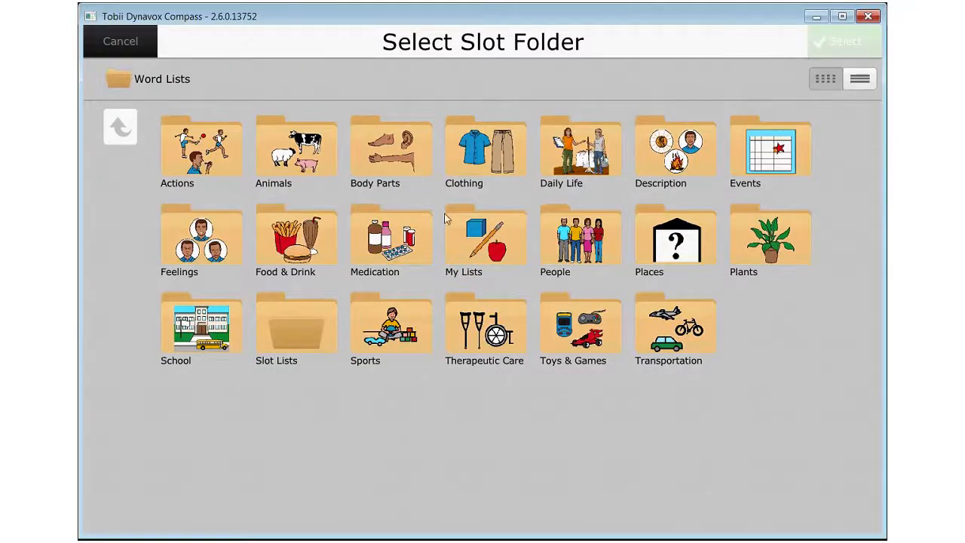
pyautogui.click(283, 345)
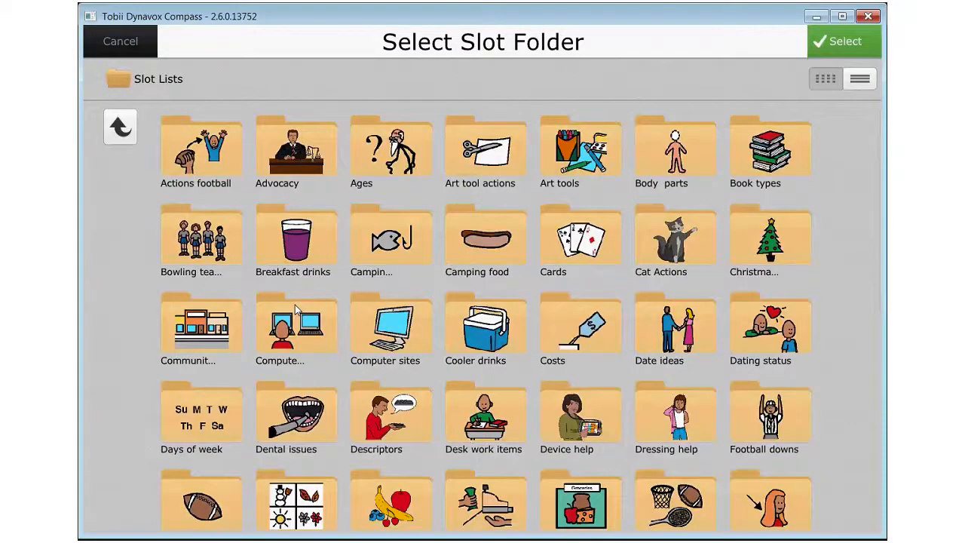
pyautogui.scroll(-1, 455, 345)
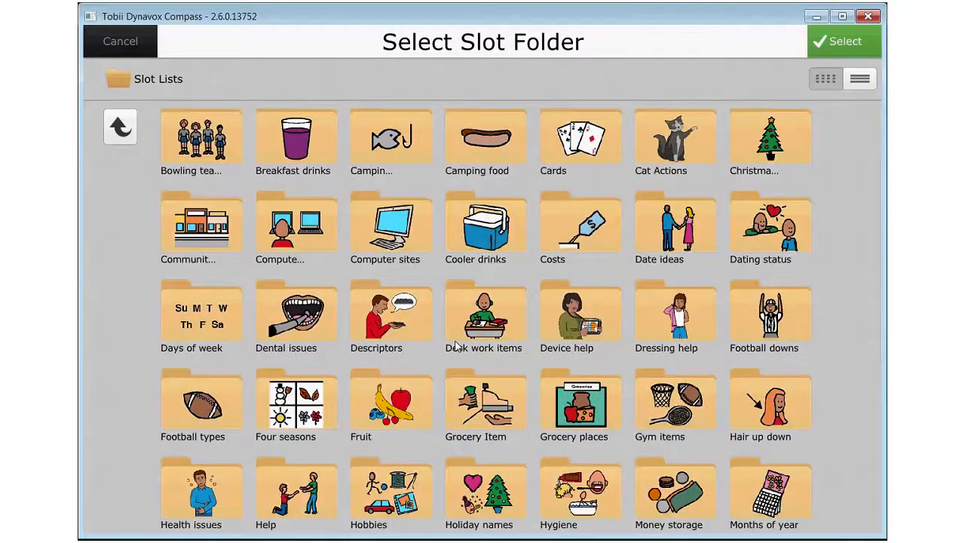
pyautogui.click(390, 403)
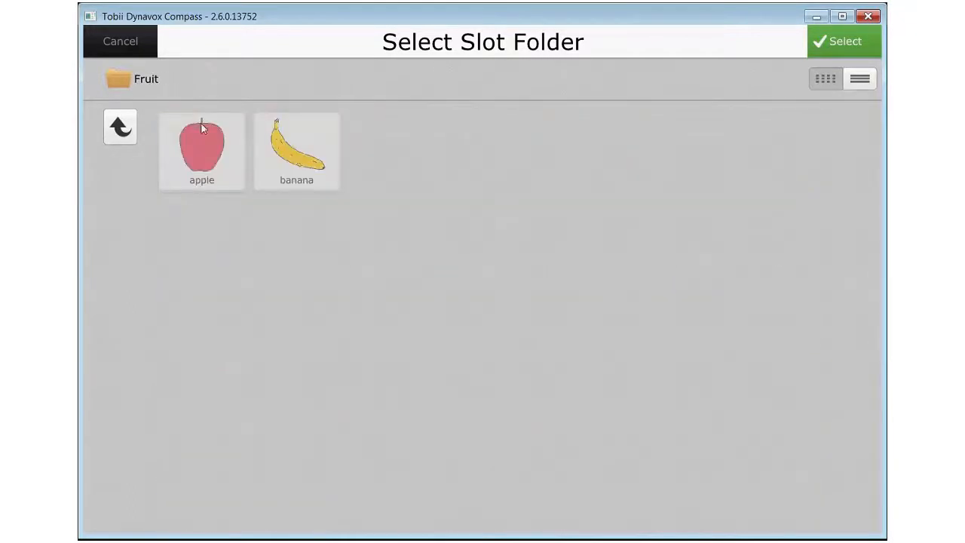
pyautogui.click(835, 45)
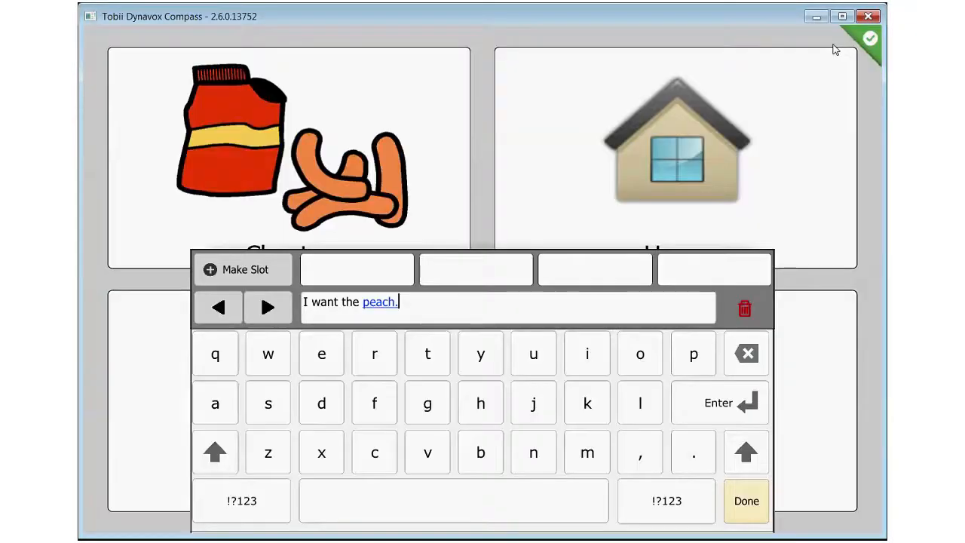
pyautogui.click(743, 514)
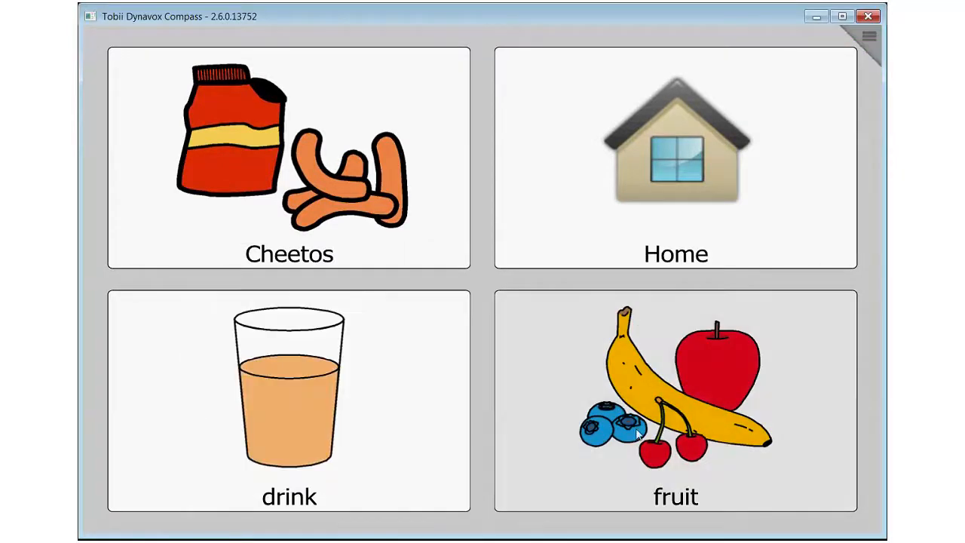
# Open the fruit button's slot vocabulary for editing and relabel the "peach." entry as "orange."
pyautogui.click(635, 435)
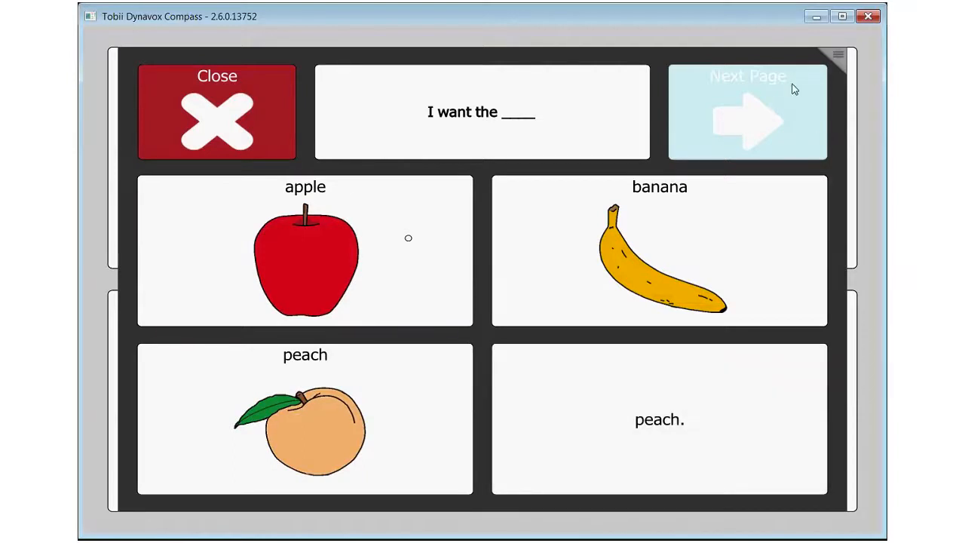
pyautogui.click(842, 55)
pyautogui.click(484, 160)
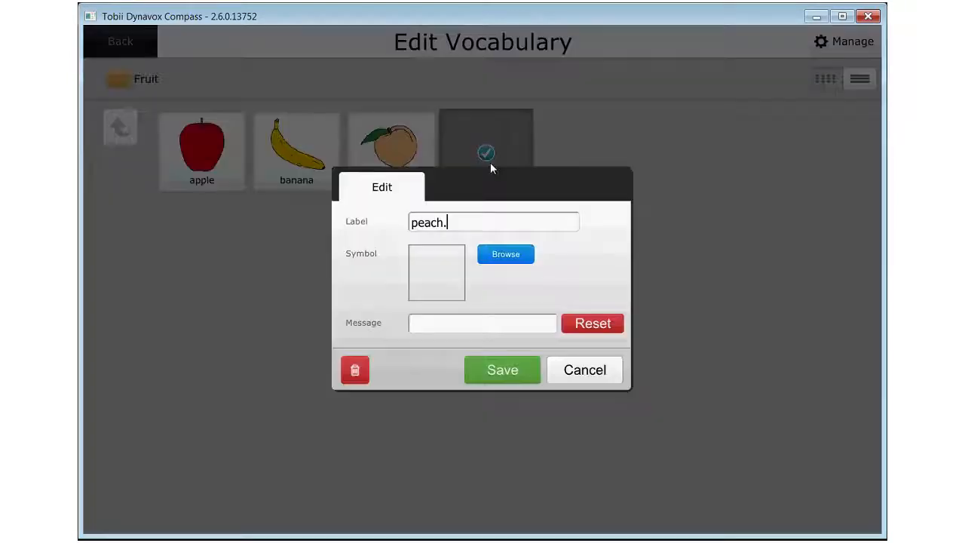
pyautogui.moveTo(470, 223); pyautogui.dragTo(400, 220)
pyautogui.write('o')
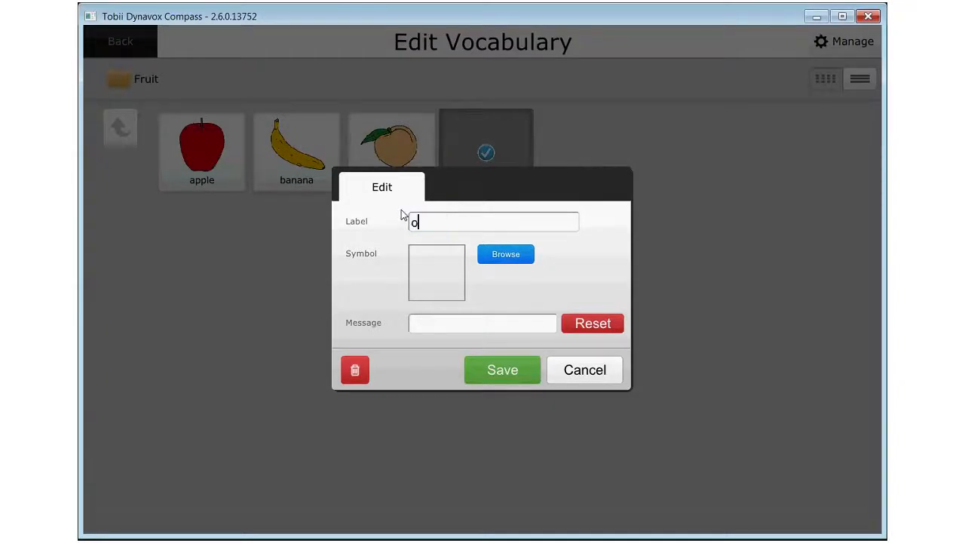
pyautogui.write('range.')
# Give the "orange." entry the symbol of a whole orange with cut pieces, reset its message, save it and close the slot choices
pyautogui.click(486, 257)
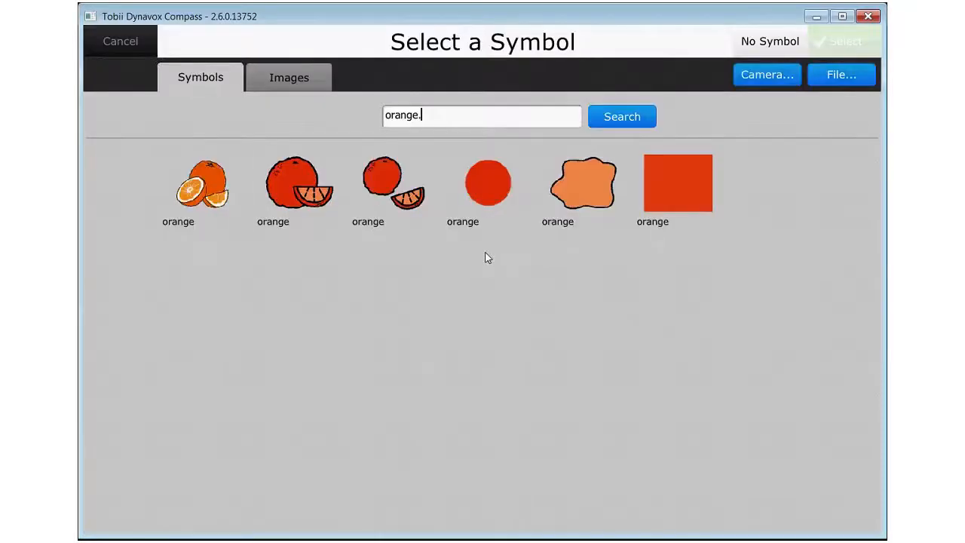
pyautogui.click(207, 190)
pyautogui.click(859, 40)
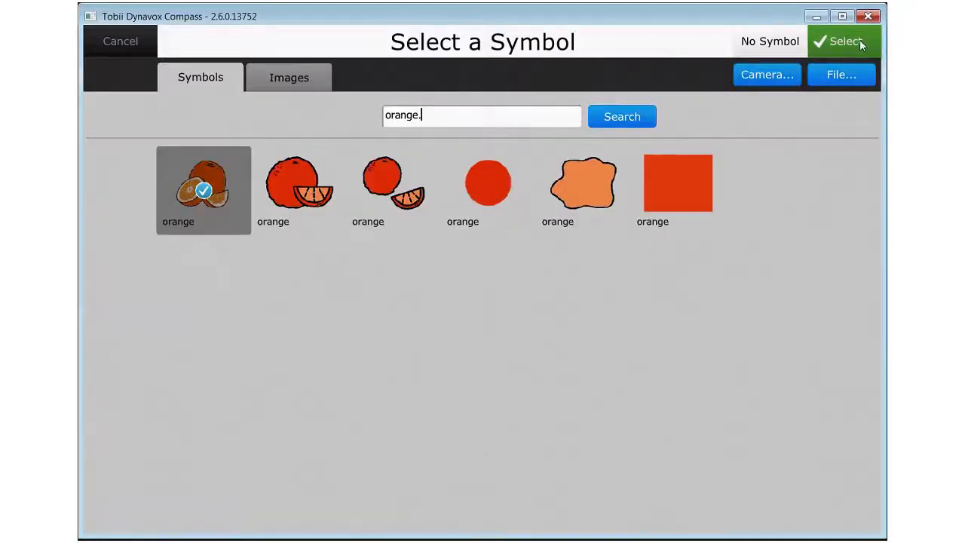
pyautogui.click(603, 323)
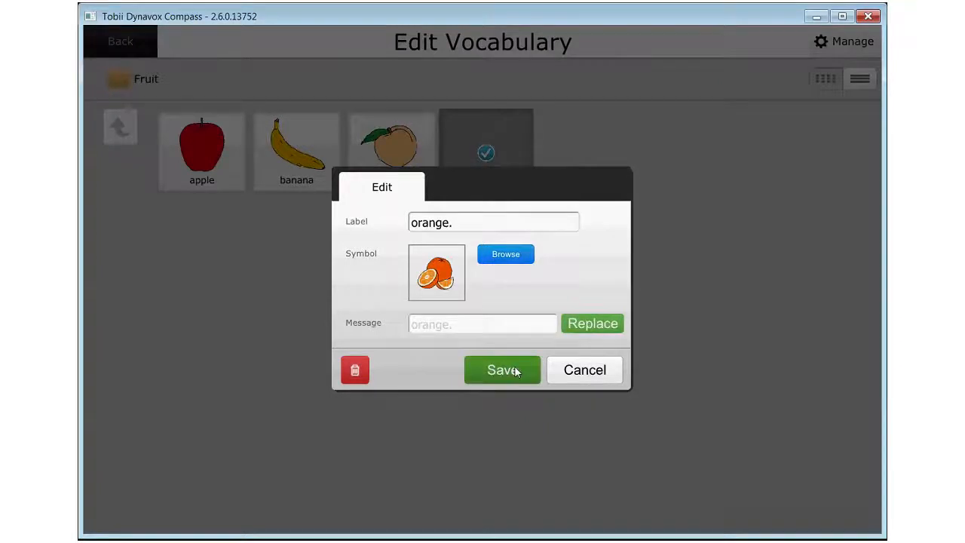
pyautogui.click(494, 377)
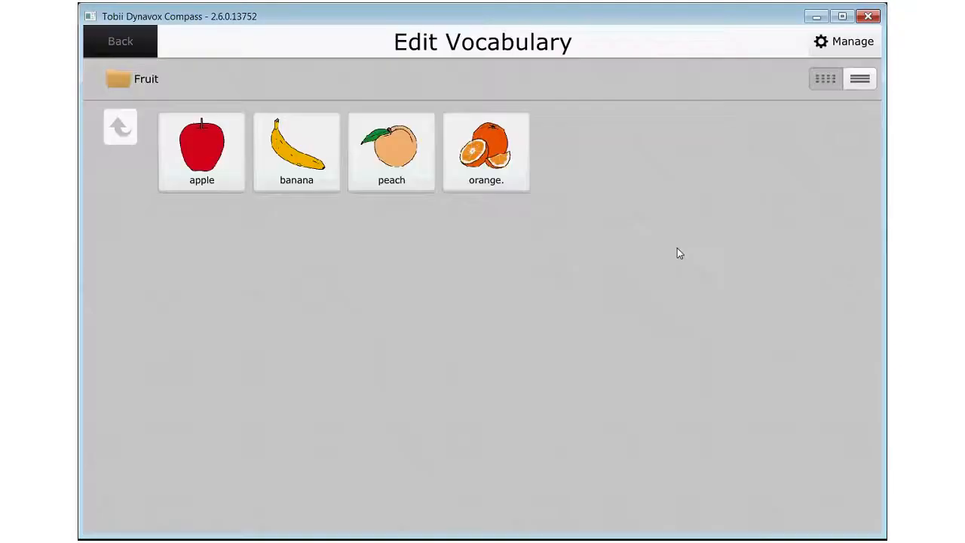
pyautogui.click(118, 47)
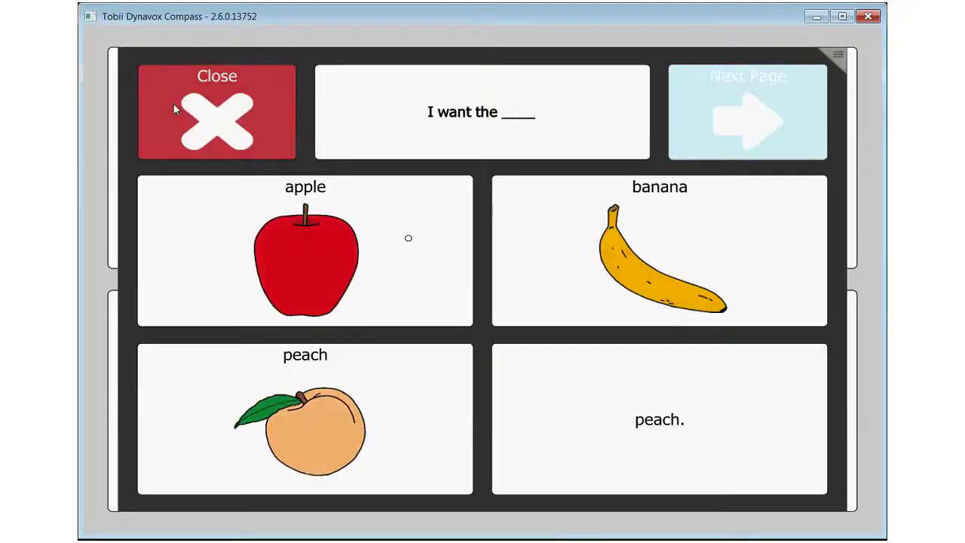
pyautogui.click(256, 132)
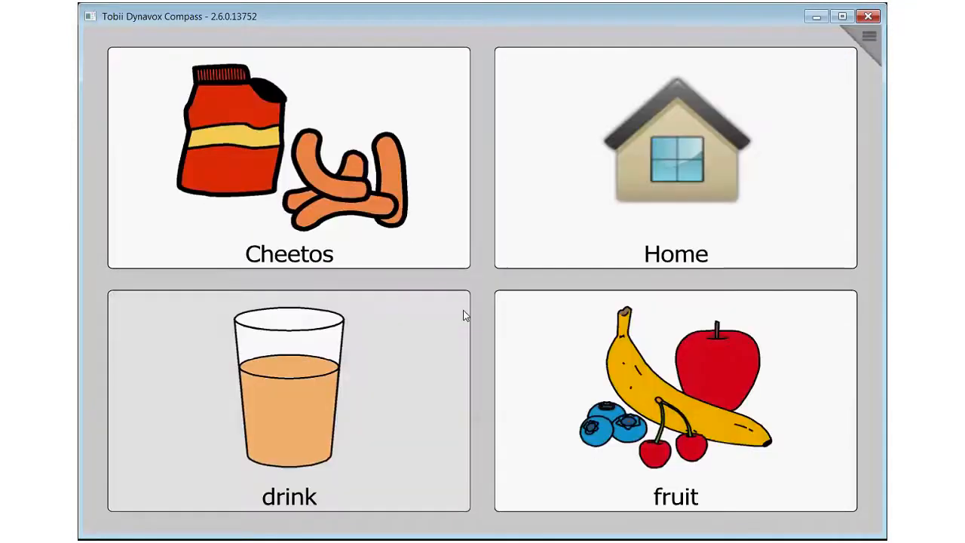
# Test the fruit button by completing its message with "orange." and again with "apple"
pyautogui.click(707, 439)
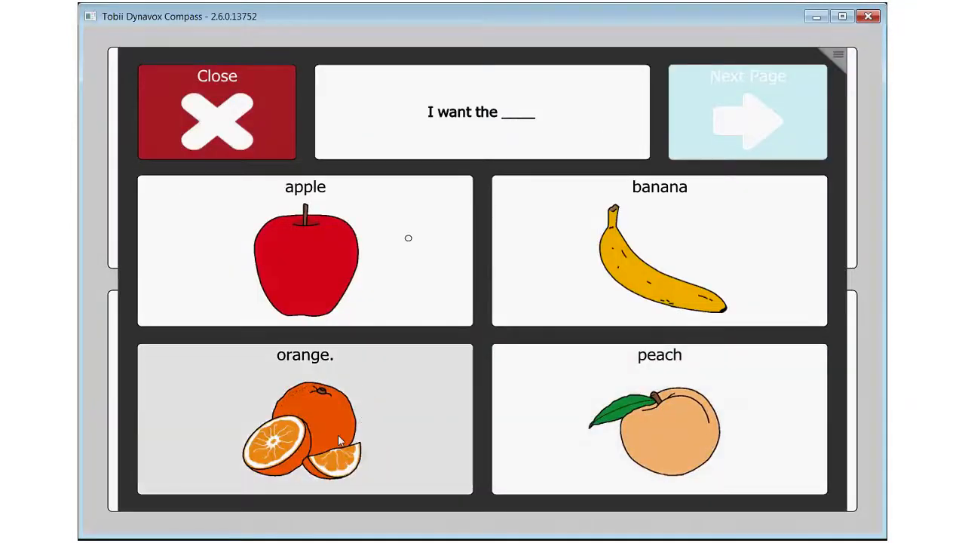
pyautogui.click(359, 424)
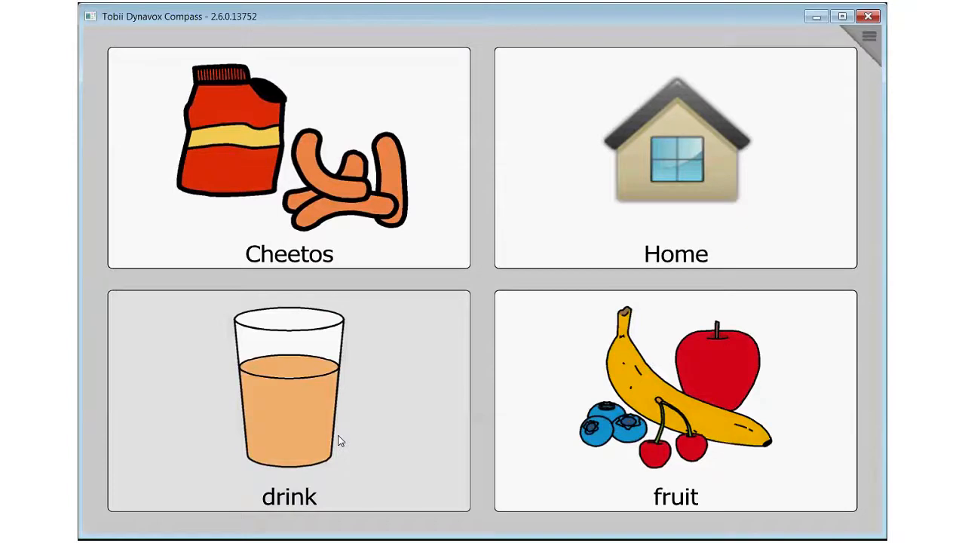
pyautogui.click(636, 451)
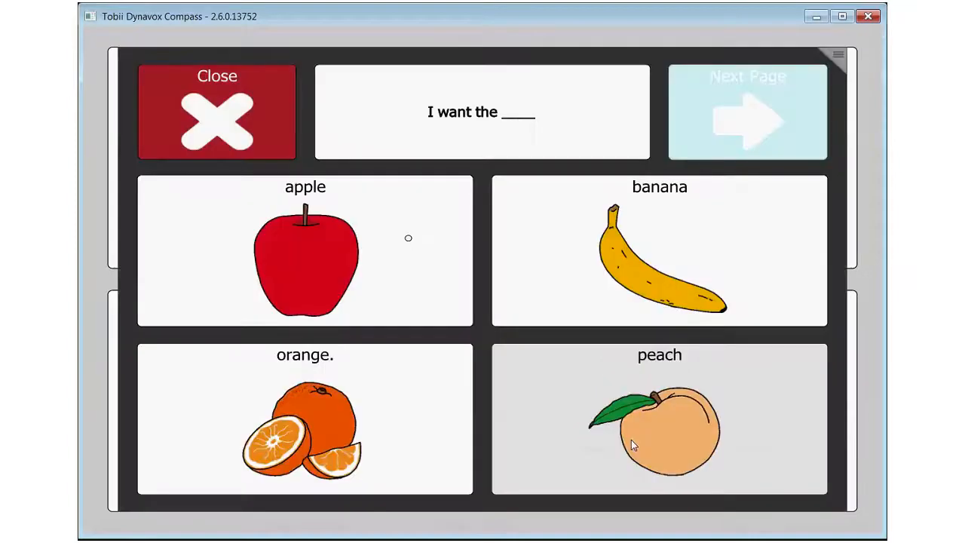
pyautogui.click(348, 307)
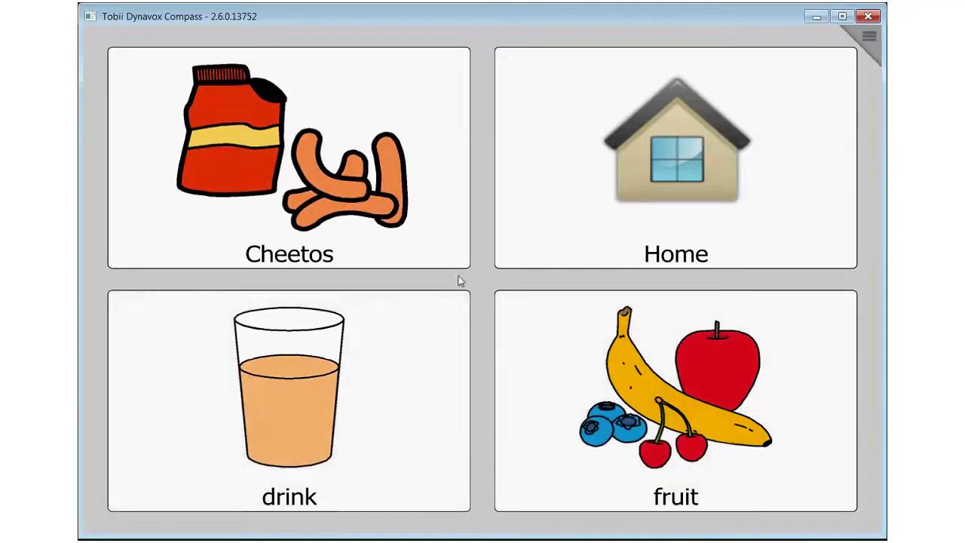
# Return to the home page and open the Pets page
pyautogui.click(630, 174)
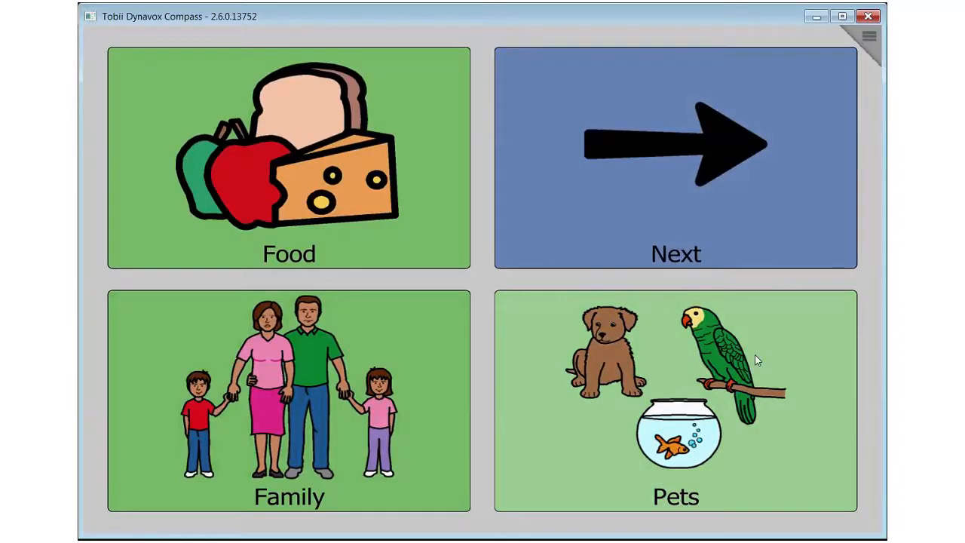
pyautogui.click(622, 399)
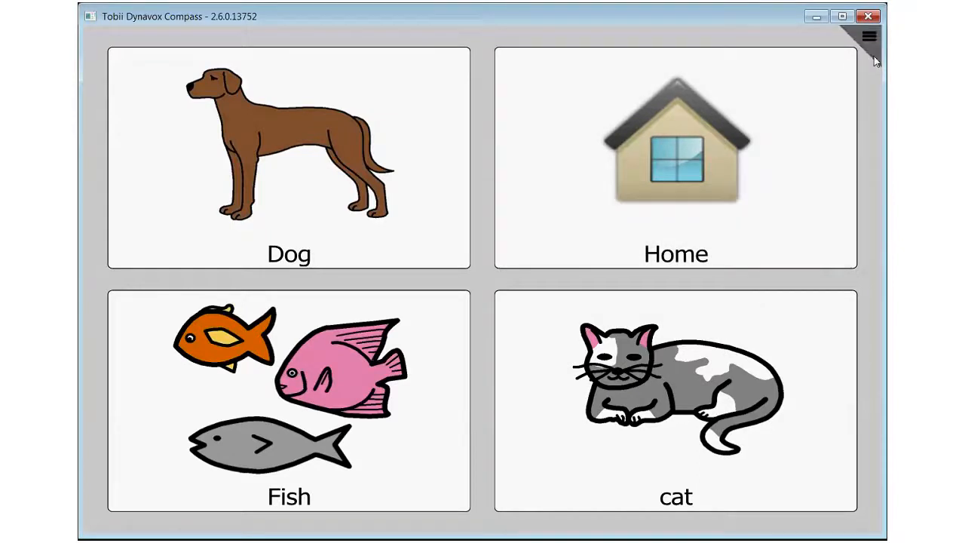
# Open the Dog button for modification and replace its message with "I want to pet the dog."
pyautogui.click(873, 57)
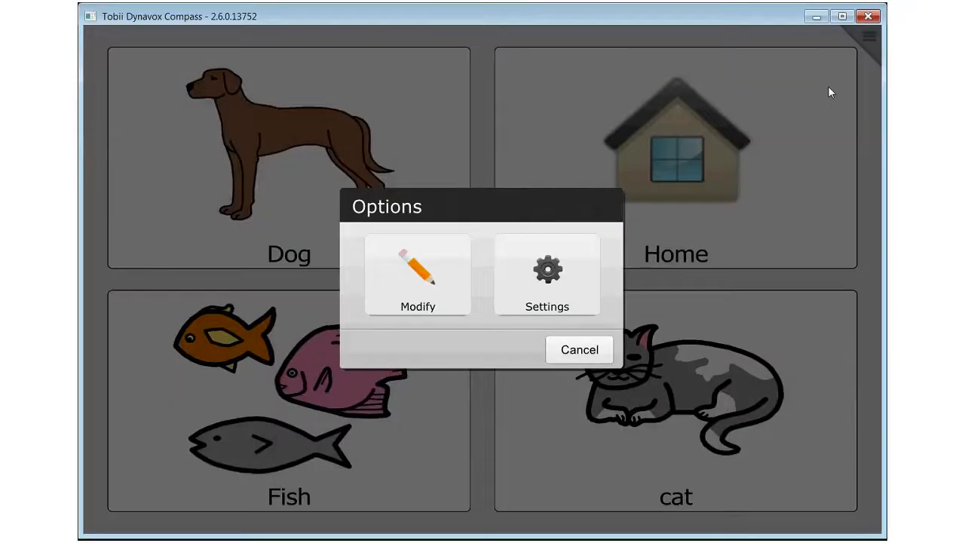
pyautogui.click(407, 285)
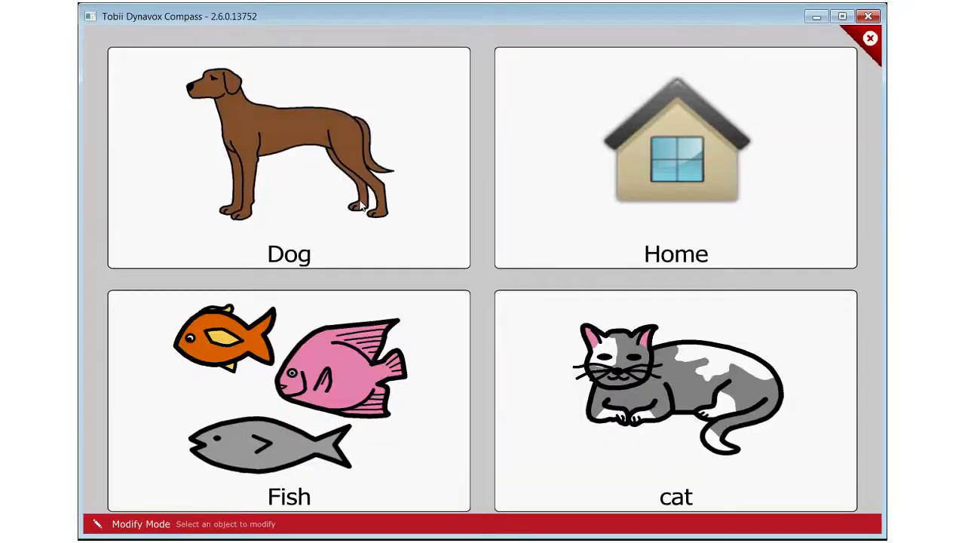
pyautogui.click(362, 208)
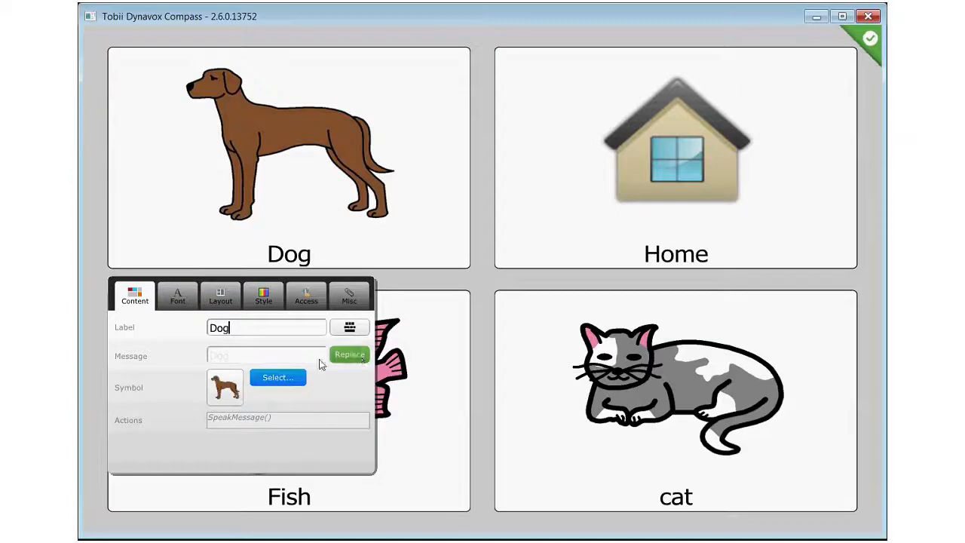
pyautogui.click(346, 358)
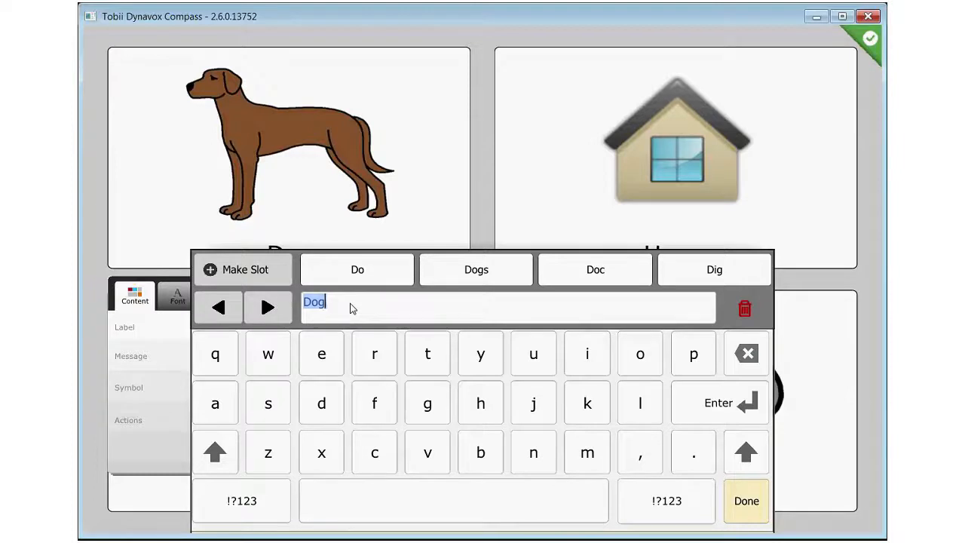
pyautogui.write('I')
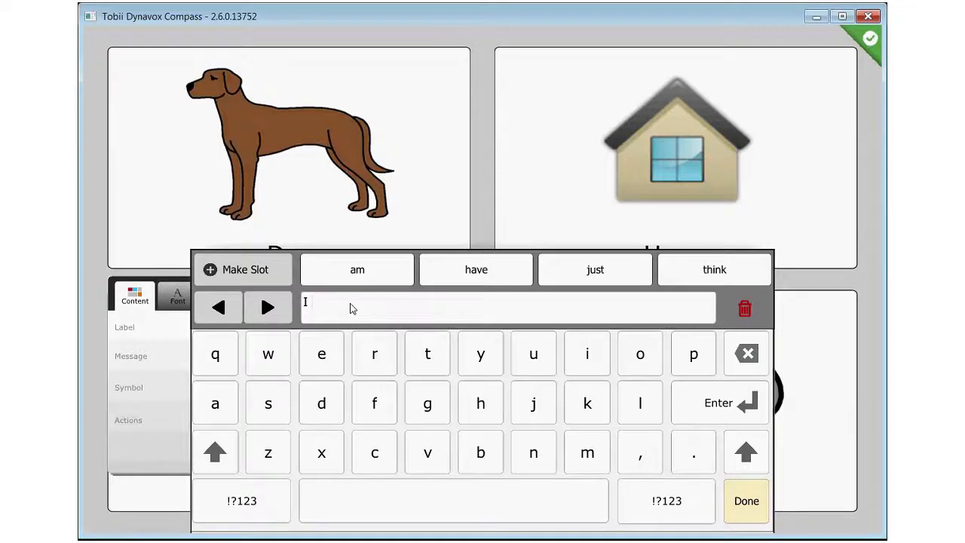
pyautogui.write(' want to pet')
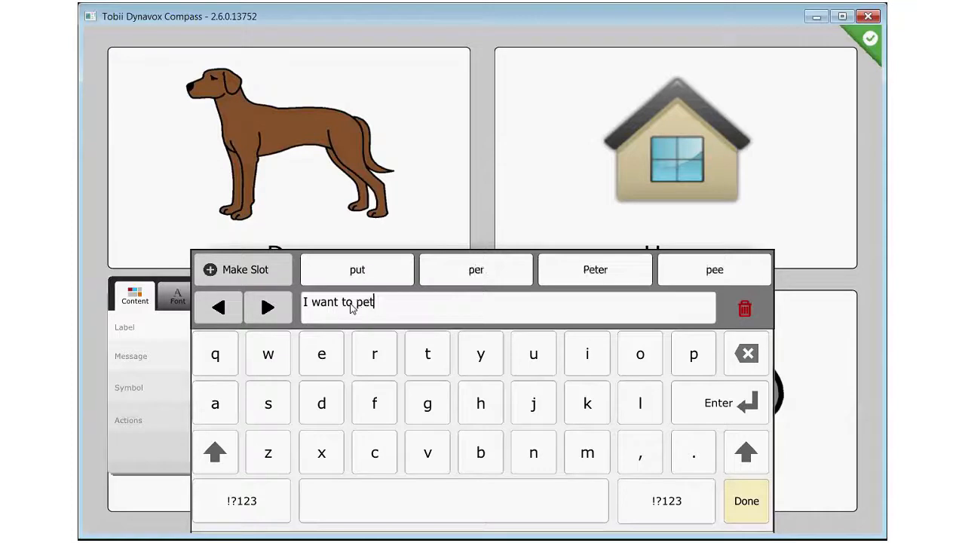
pyautogui.write(' the dog.')
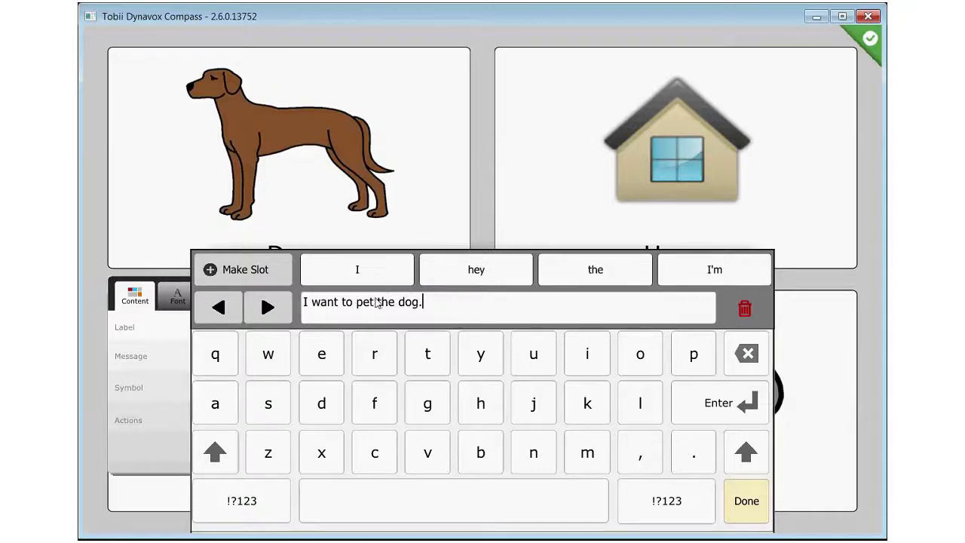
# Browse the slot lists for a folder to fit the word "pet", examine the Pet tricks entries and leave without choosing one
pyautogui.moveTo(376, 303); pyautogui.dragTo(359, 309)
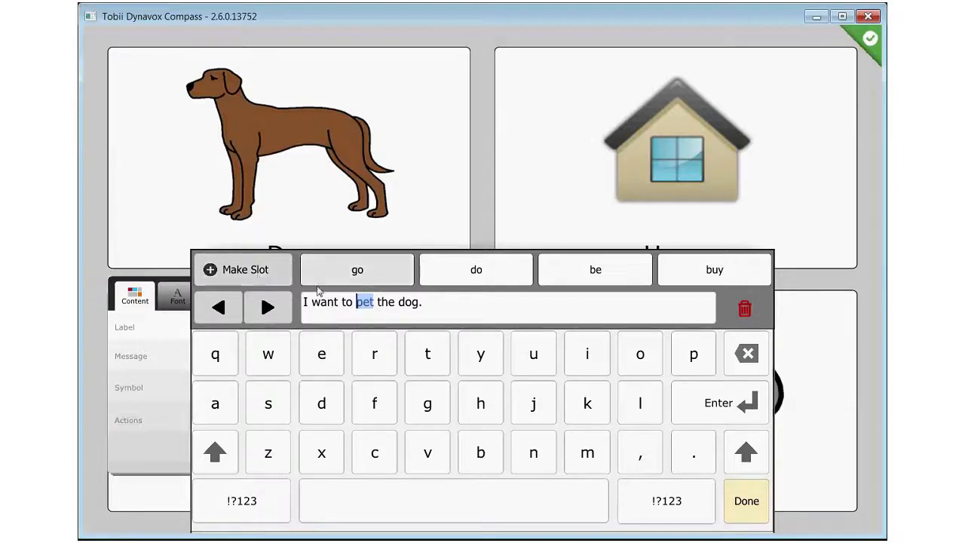
pyautogui.click(243, 270)
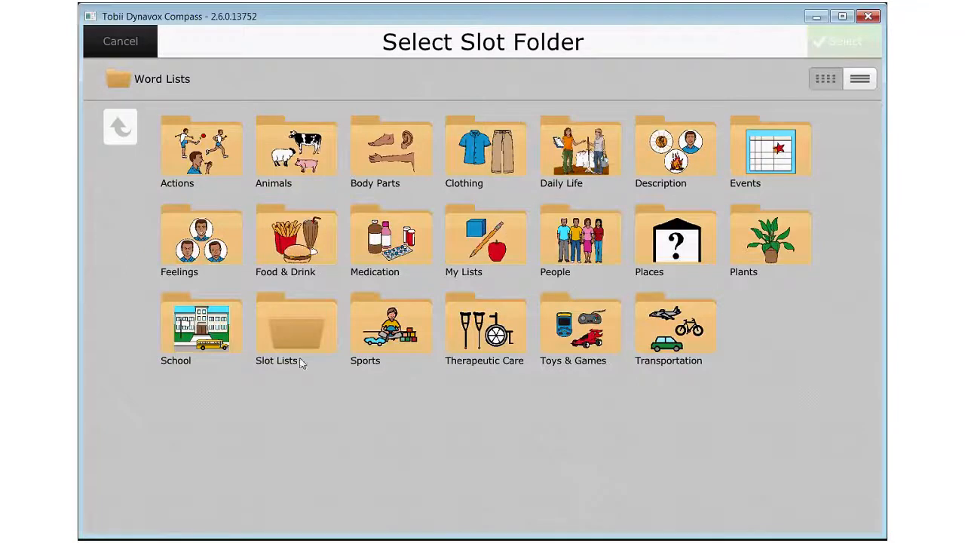
pyautogui.click(294, 335)
pyautogui.click(294, 333)
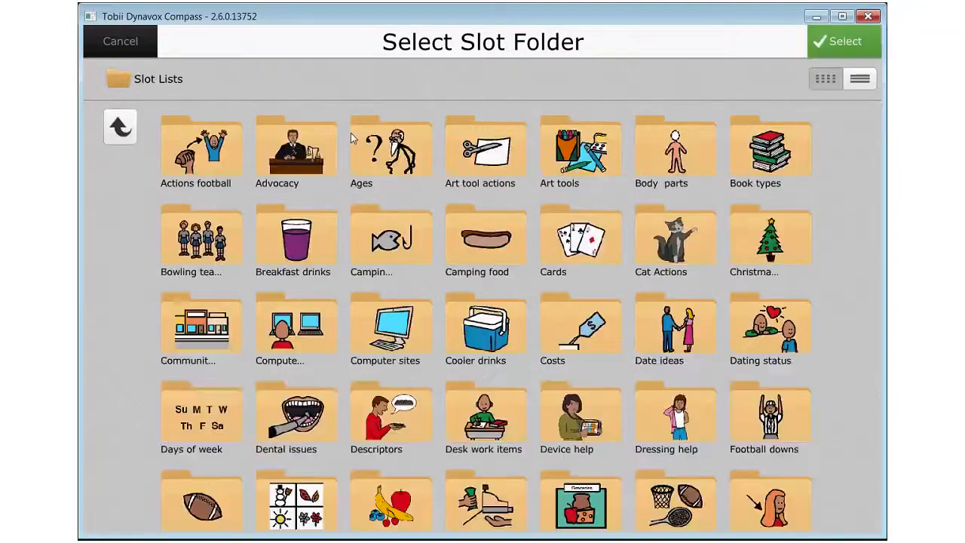
pyautogui.scroll(-3, 816, 155)
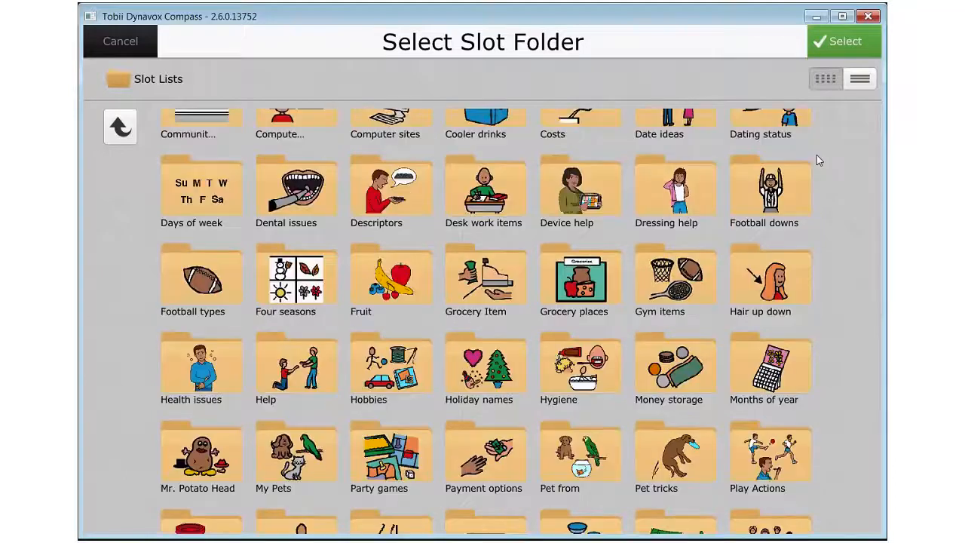
pyautogui.scroll(-2, 817, 154)
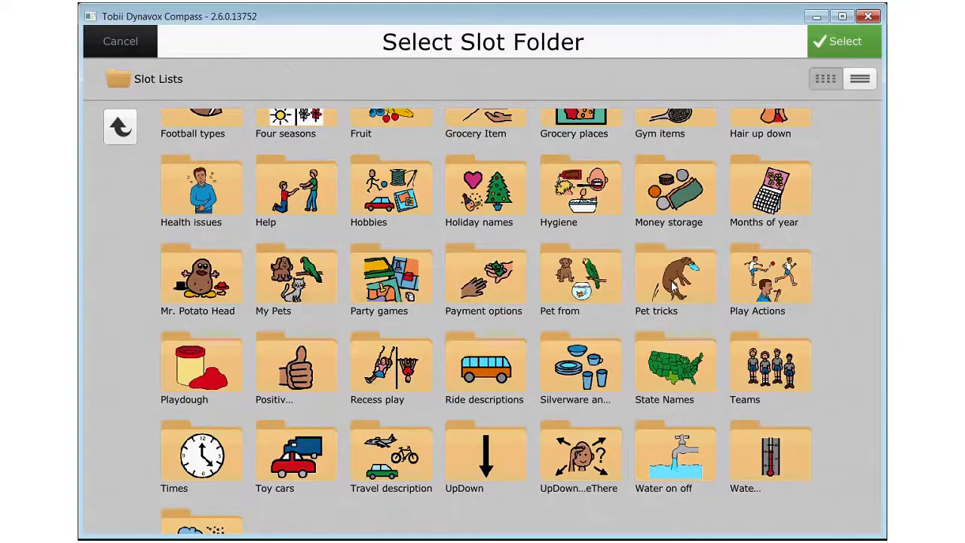
pyautogui.click(673, 285)
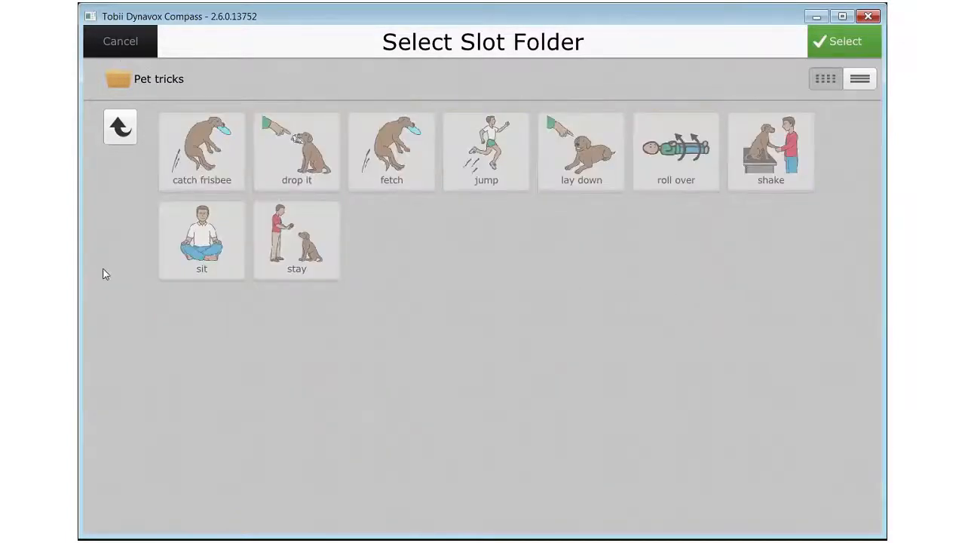
pyautogui.click(122, 45)
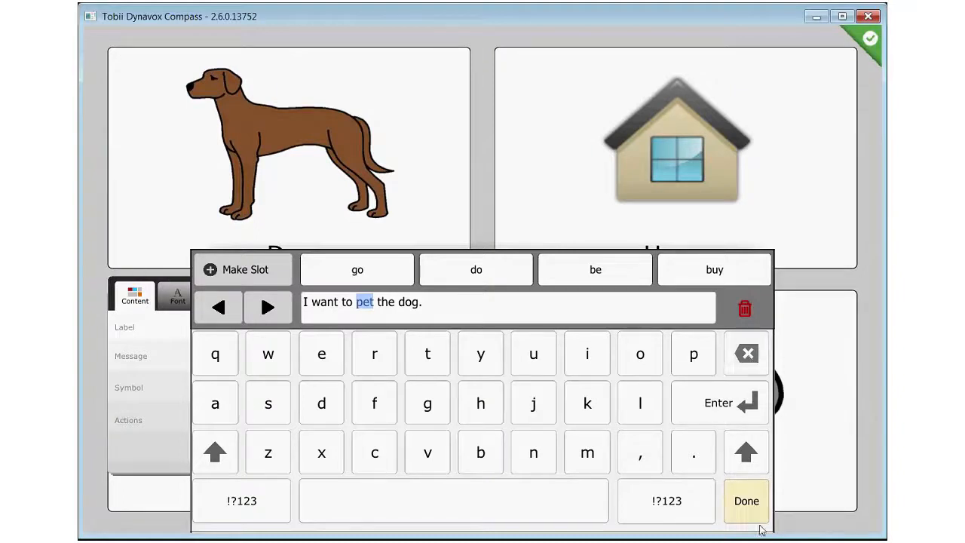
# Save the Dog button's message, leave modify mode and open the Slot Lists folder in the vocabulary settings
pyautogui.click(797, 279)
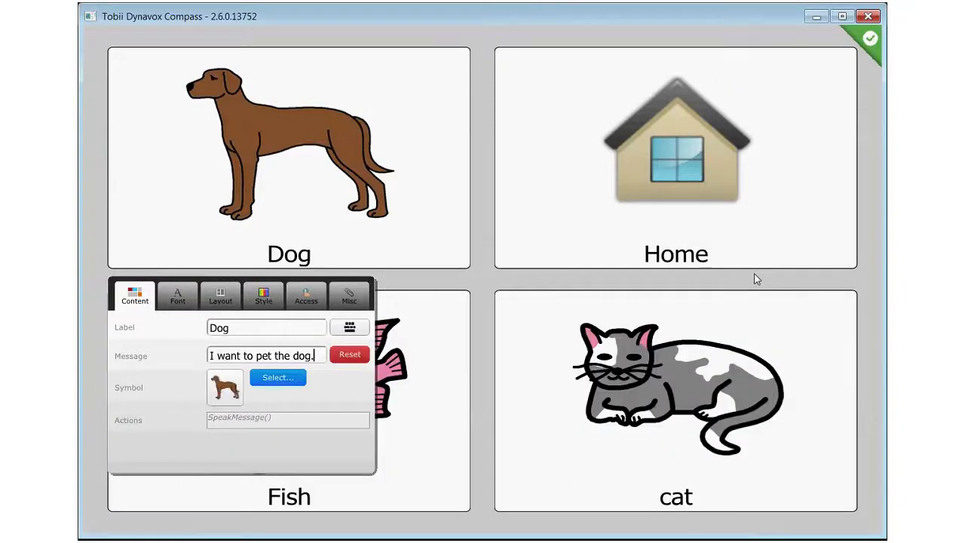
pyautogui.click(868, 39)
pyautogui.click(868, 41)
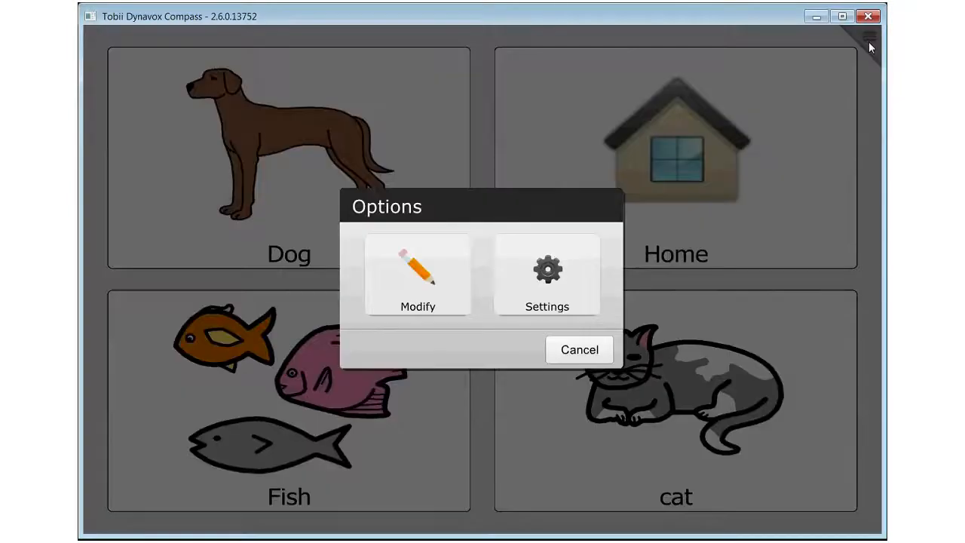
pyautogui.click(509, 298)
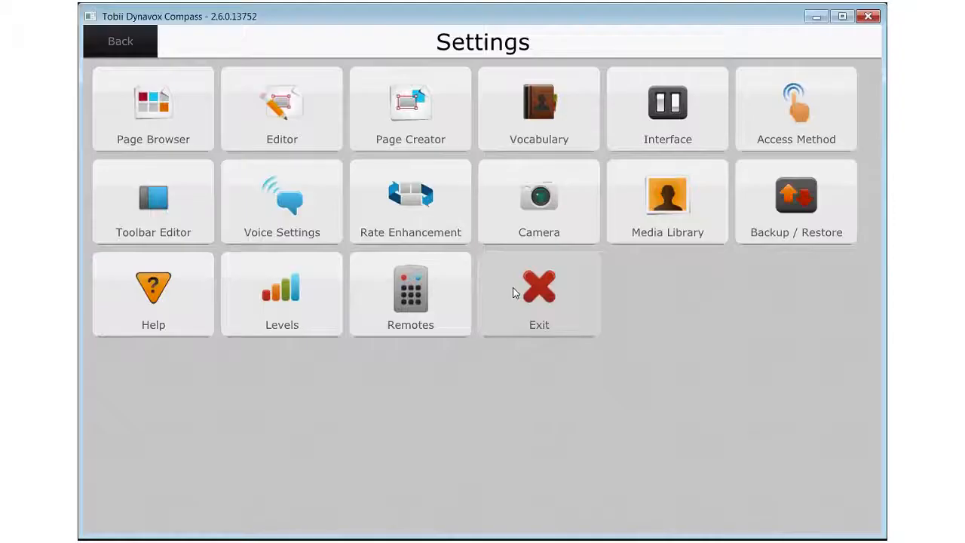
pyautogui.click(538, 109)
pyautogui.click(186, 162)
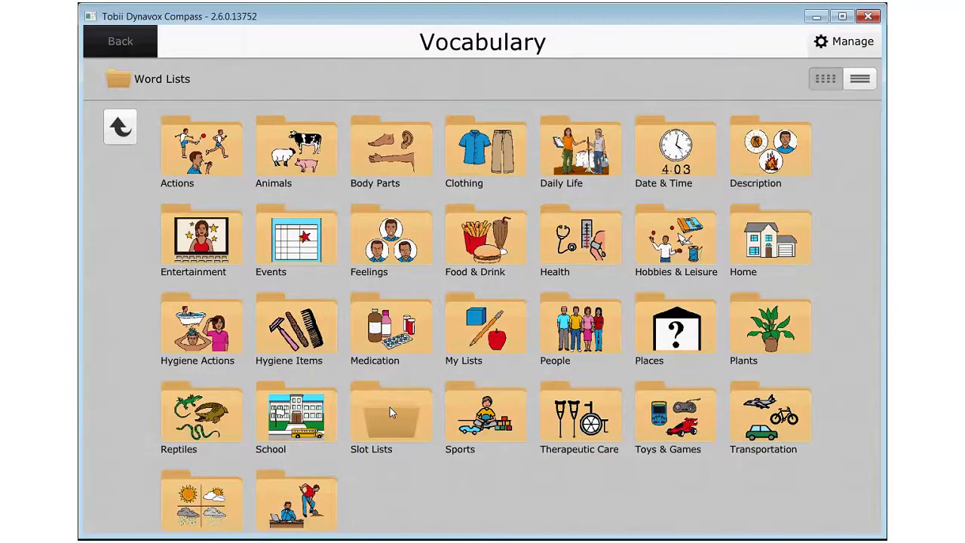
pyautogui.click(390, 406)
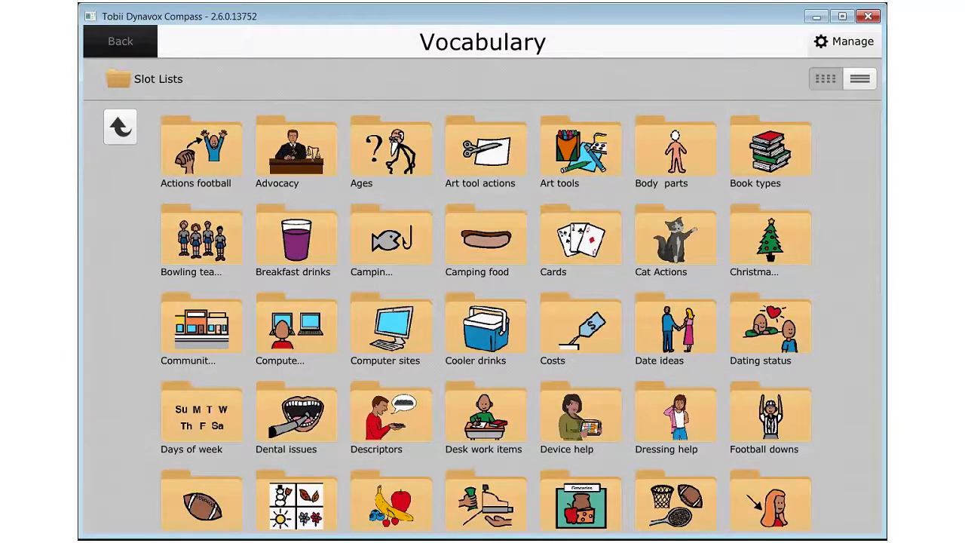
# Create a folder labelled "Dog Actions" in Slot Lists with the light orange sitting dog symbol and save it
pyautogui.click(848, 41)
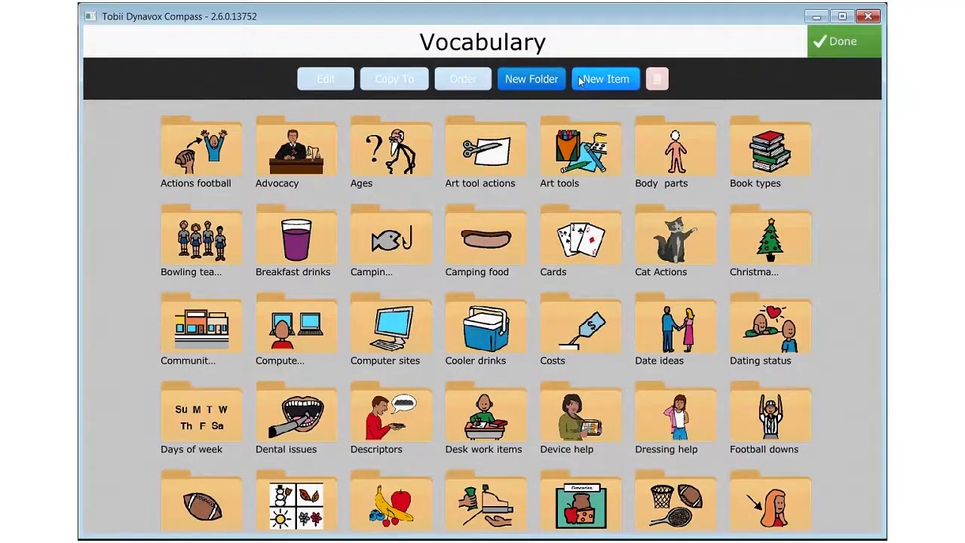
pyautogui.click(518, 79)
pyautogui.write('Dog Actions')
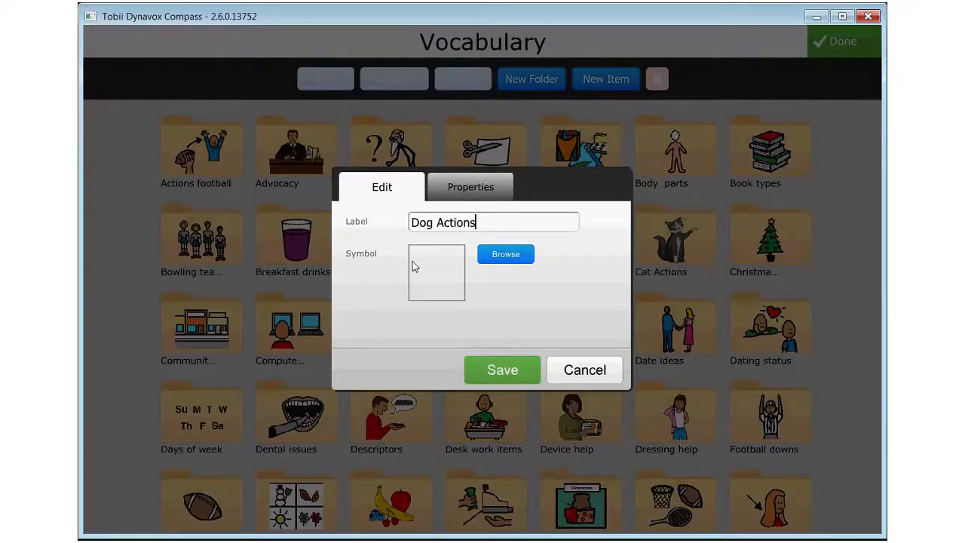
pyautogui.click(503, 260)
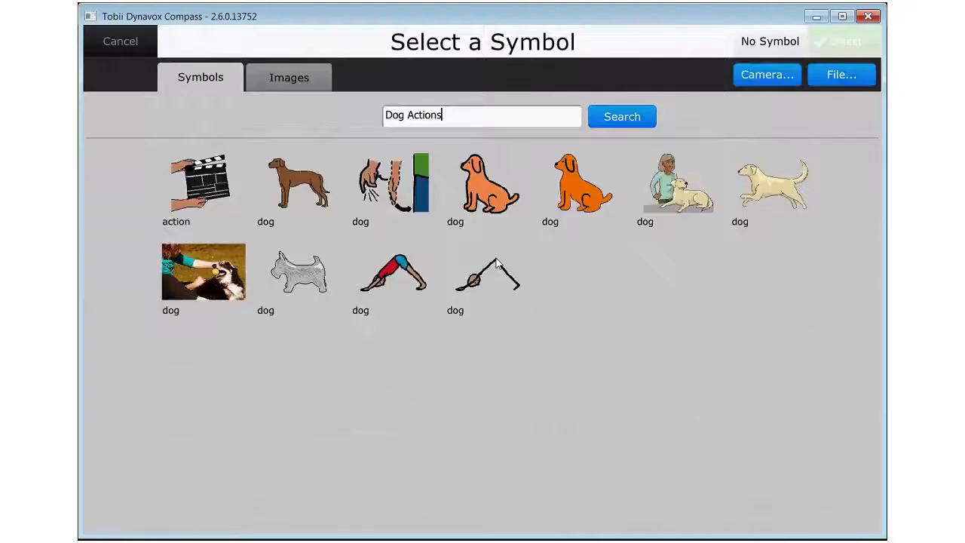
pyautogui.click(791, 197)
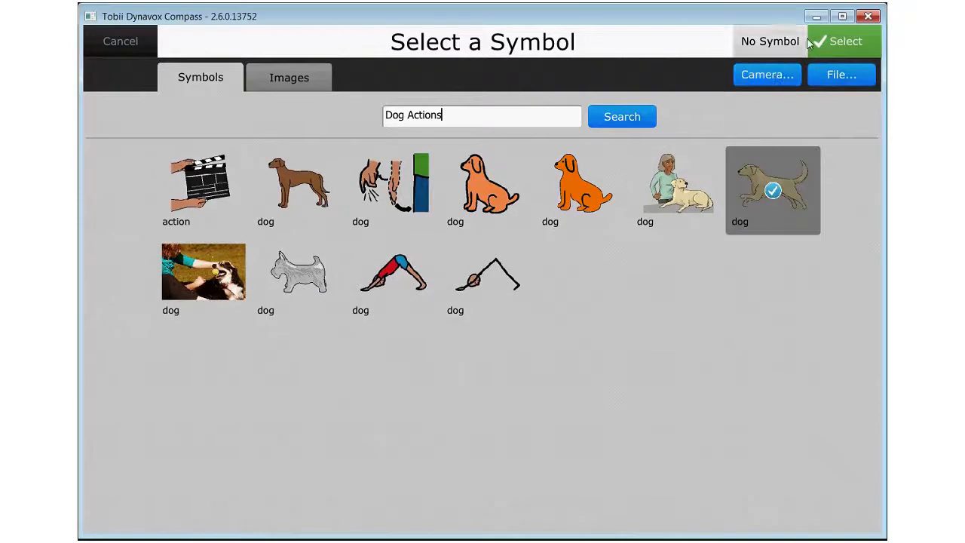
pyautogui.click(503, 188)
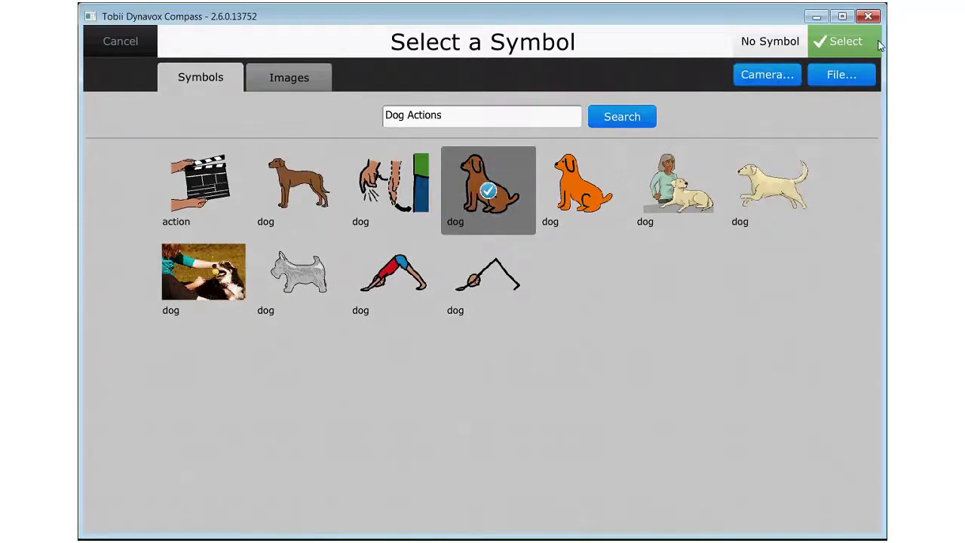
pyautogui.click(877, 43)
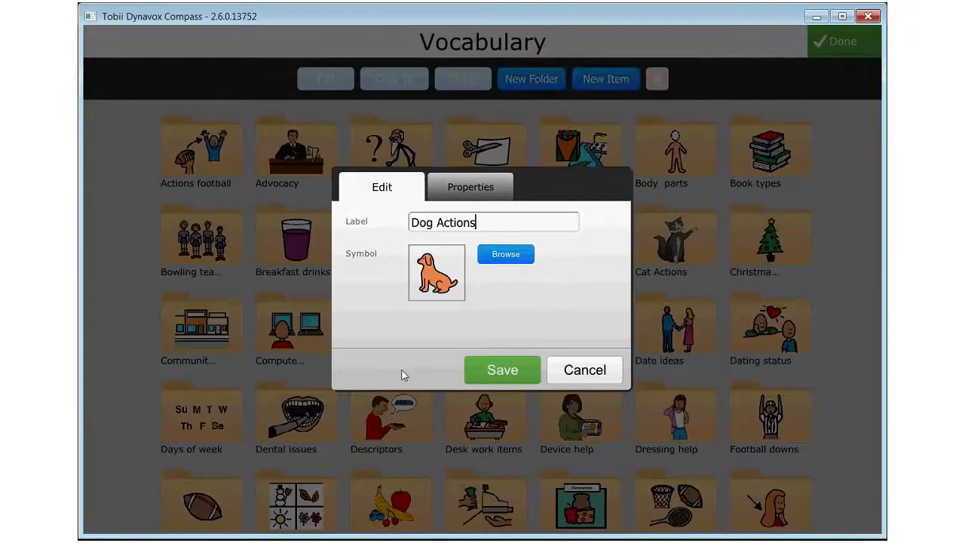
pyautogui.click(504, 369)
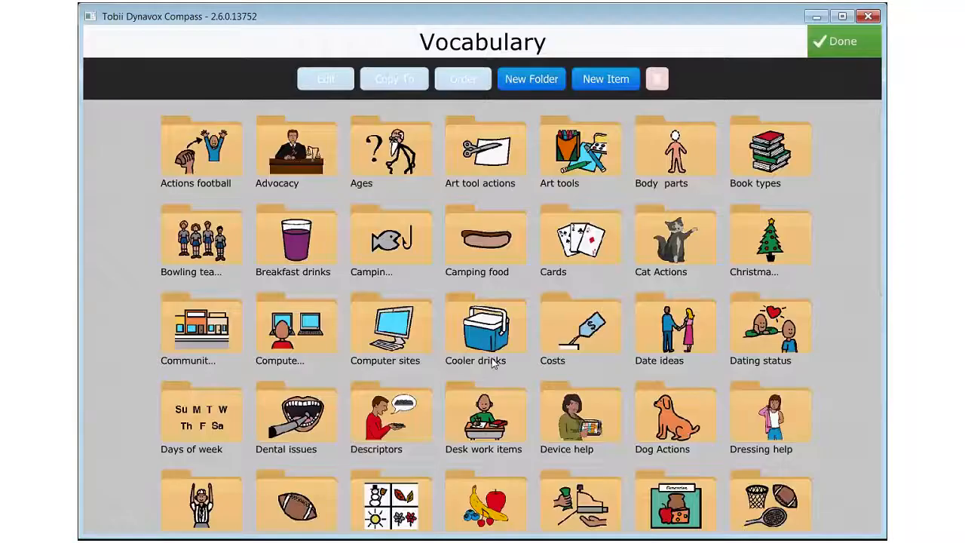
# Open the Dog Actions folder and switch it to managing its contents
pyautogui.click(674, 415)
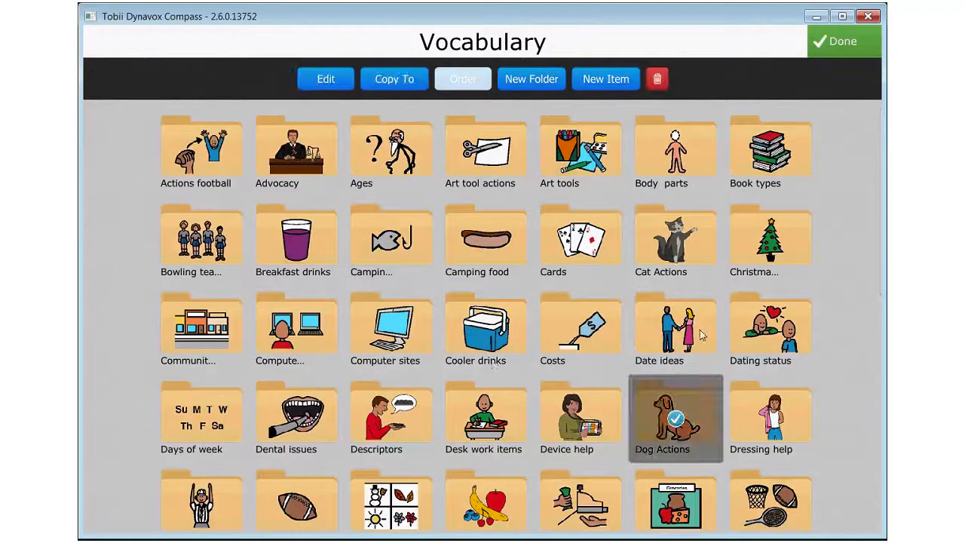
pyautogui.click(813, 55)
pyautogui.click(693, 431)
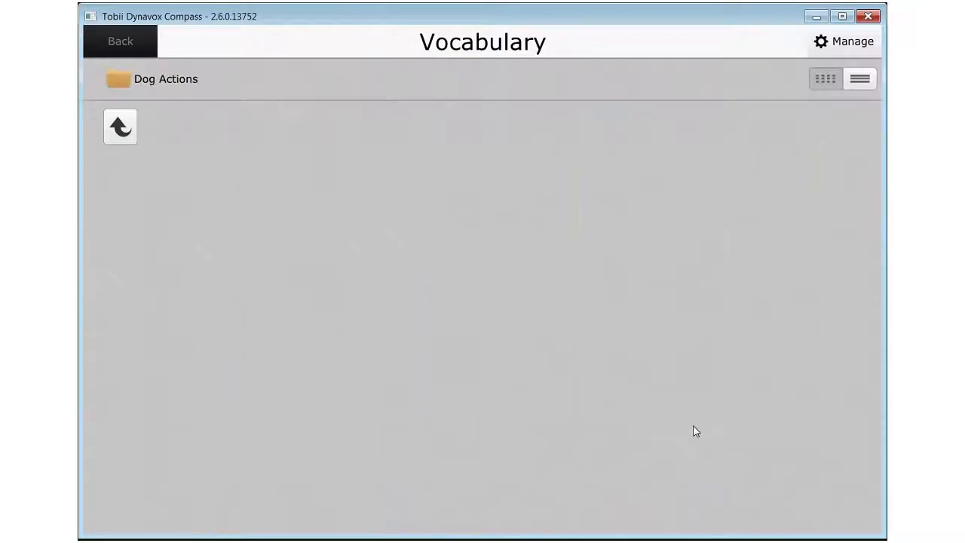
pyautogui.click(838, 44)
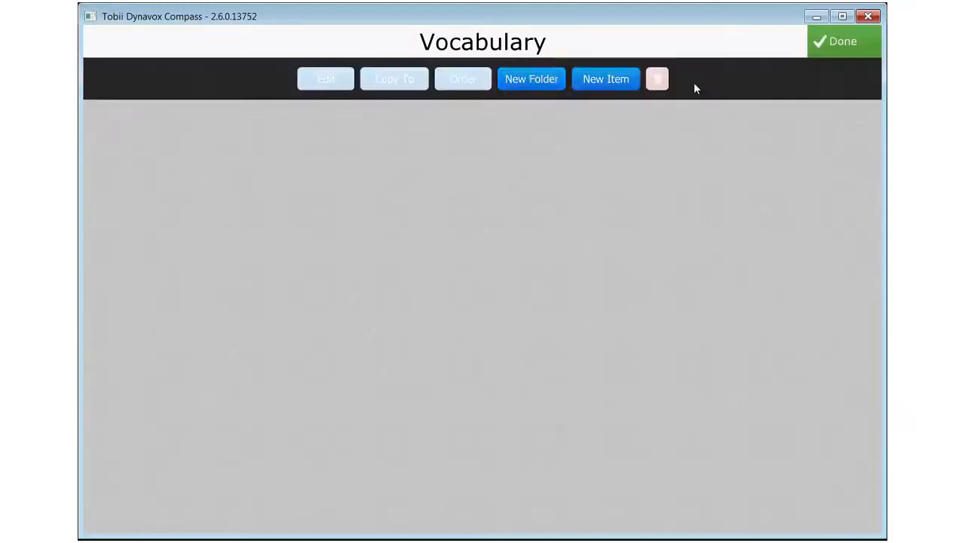
# Add an item labelled "feed" with the symbol of a red food bowl held out to a brown dog, and save it
pyautogui.click(511, 83)
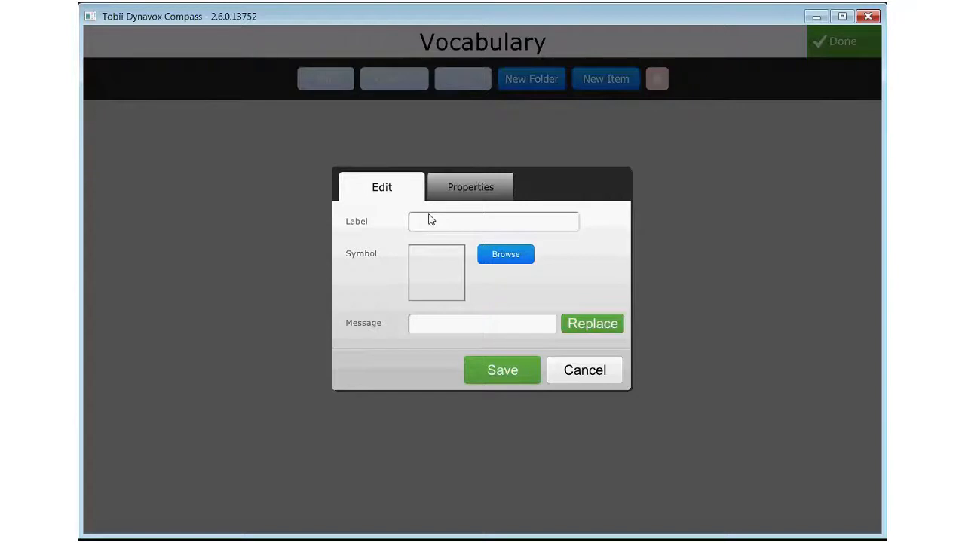
pyautogui.write('feed')
pyautogui.click(509, 256)
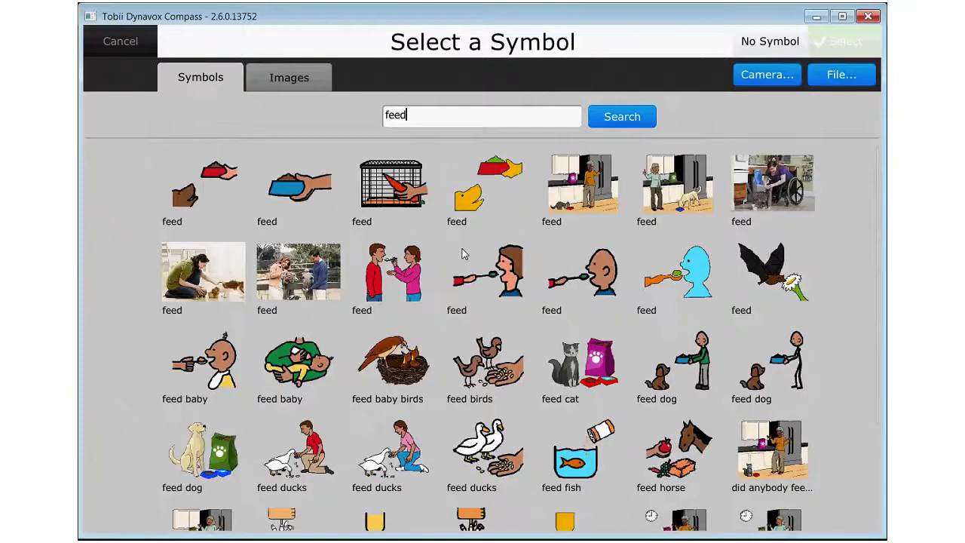
pyautogui.click(202, 185)
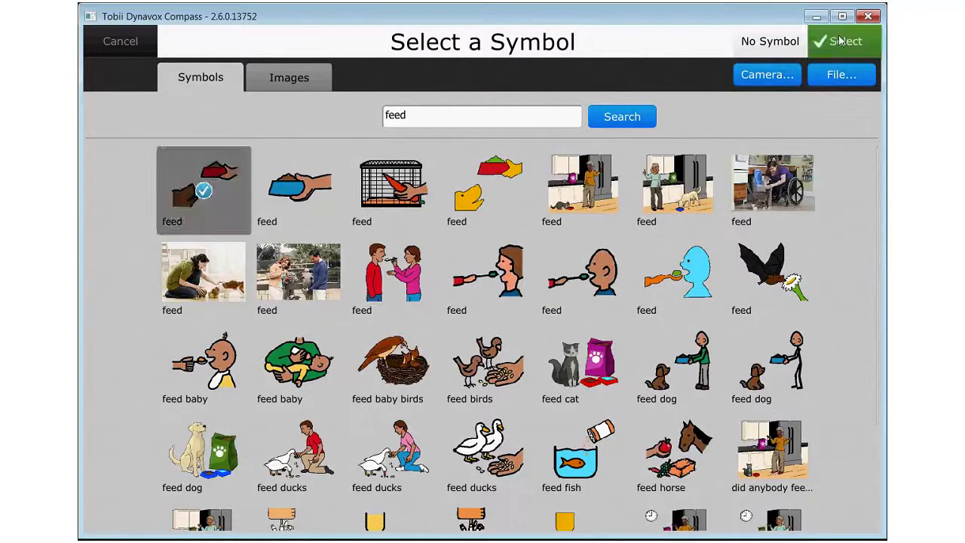
pyautogui.click(840, 42)
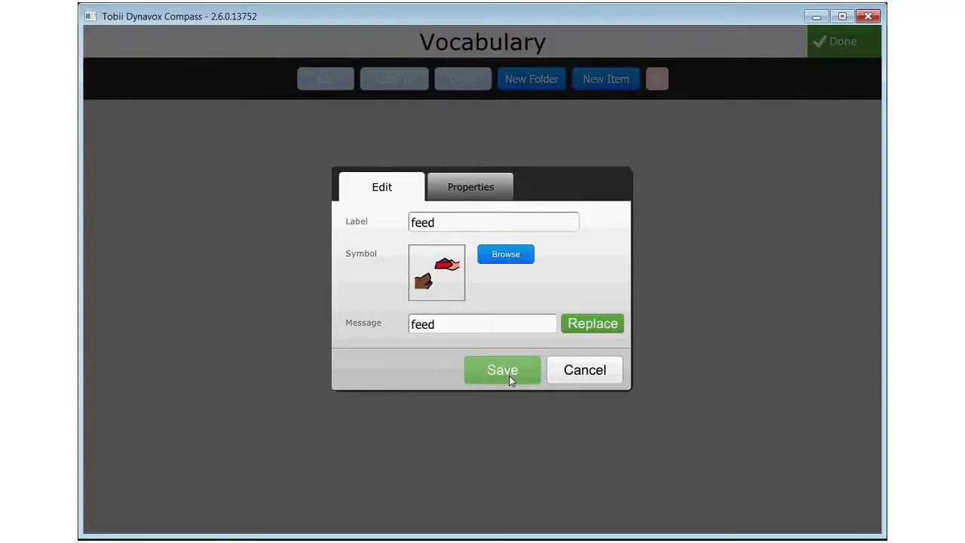
pyautogui.click(511, 379)
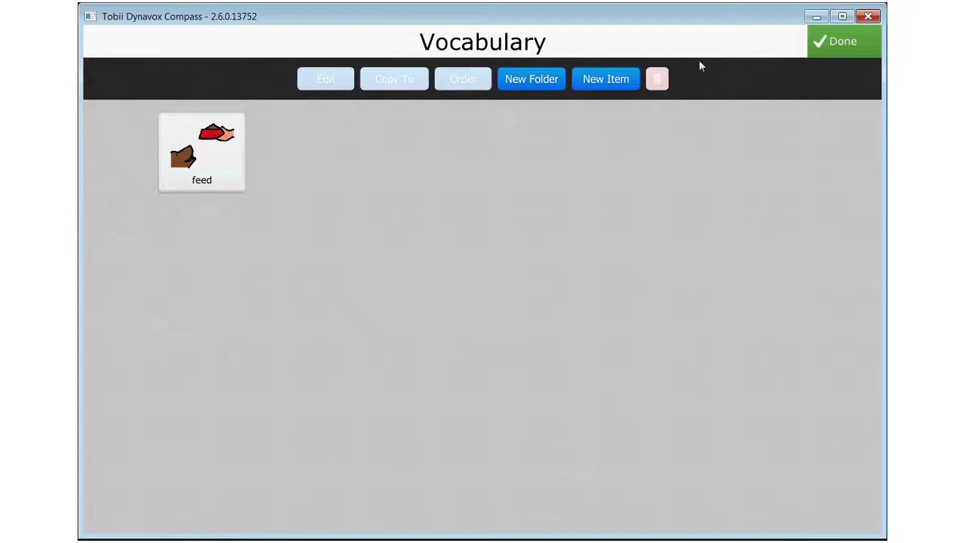
# Add an item labelled "play with" with the symbol of a brown dog leaping with a blue frisbee, and save it
pyautogui.click(618, 80)
pyautogui.write('play')
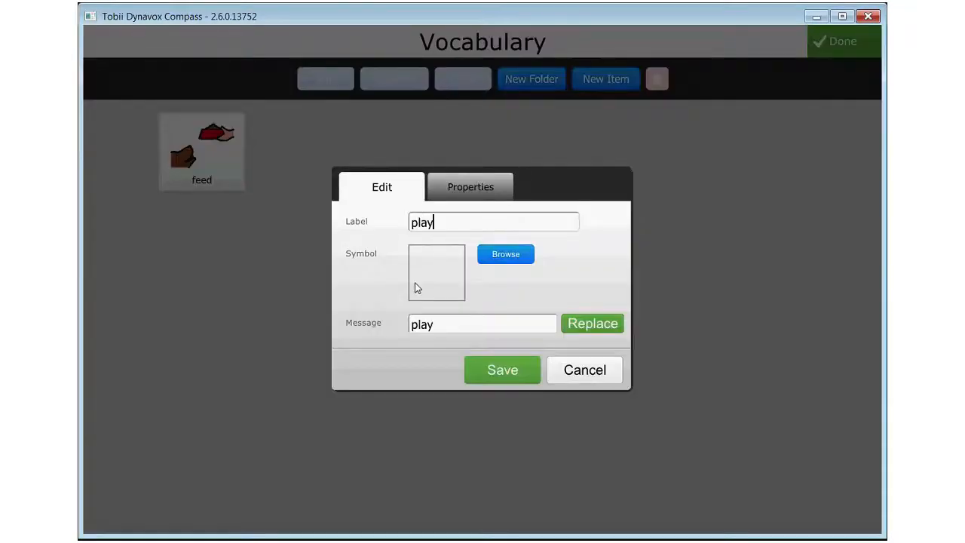
pyautogui.write(' with')
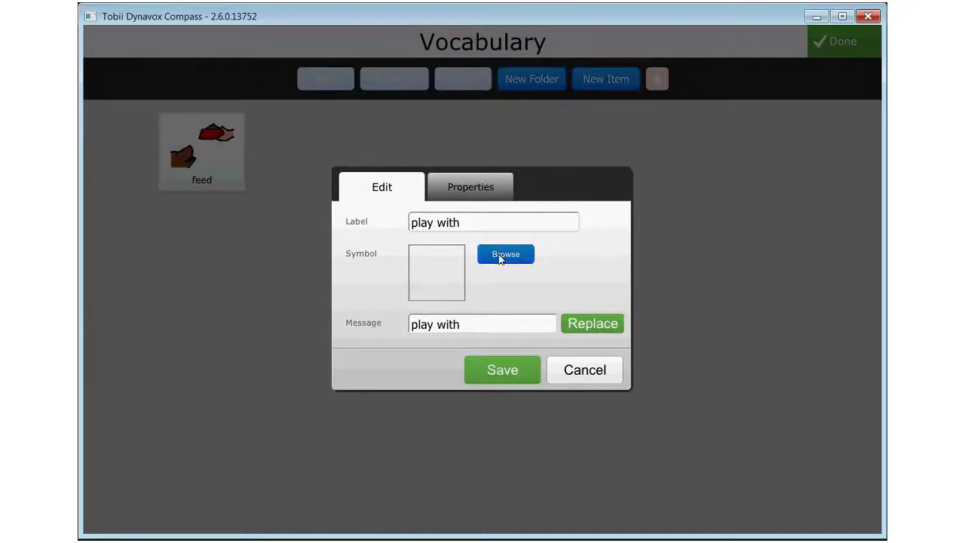
pyautogui.click(499, 256)
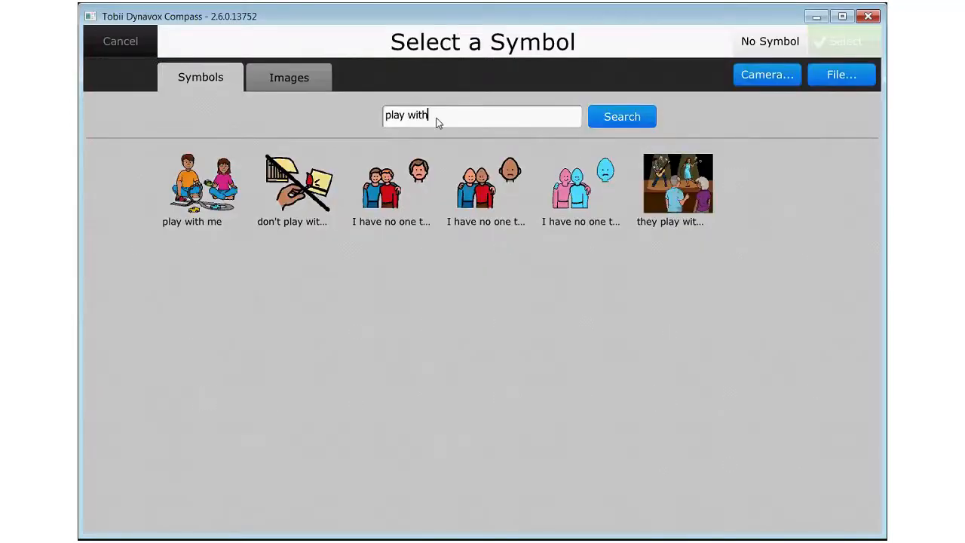
pyautogui.press('BackSpace')
pyautogui.press('BackSpace')
pyautogui.press('BackSpace')
pyautogui.press('BackSpace')
pyautogui.press('BackSpace')
pyautogui.press('Return')
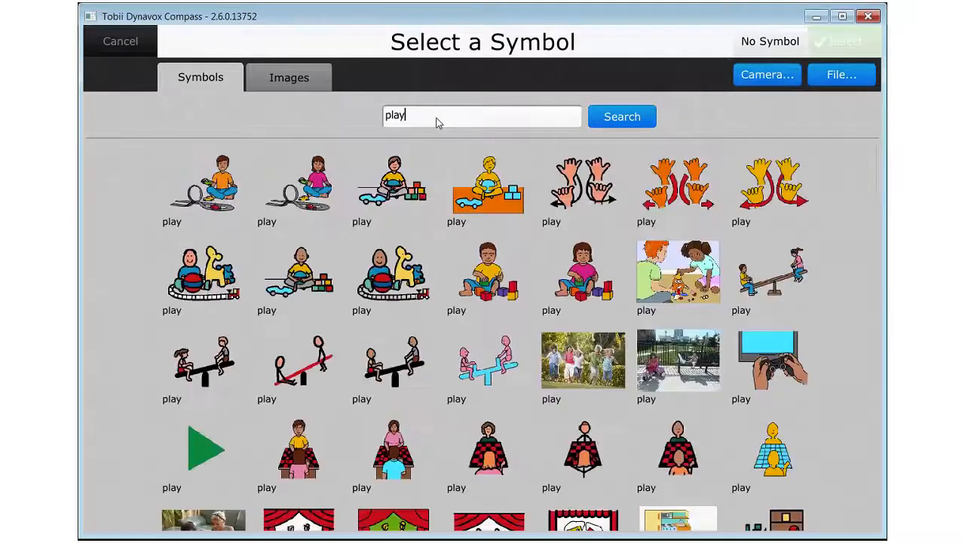
pyautogui.scroll(-3, 844, 164)
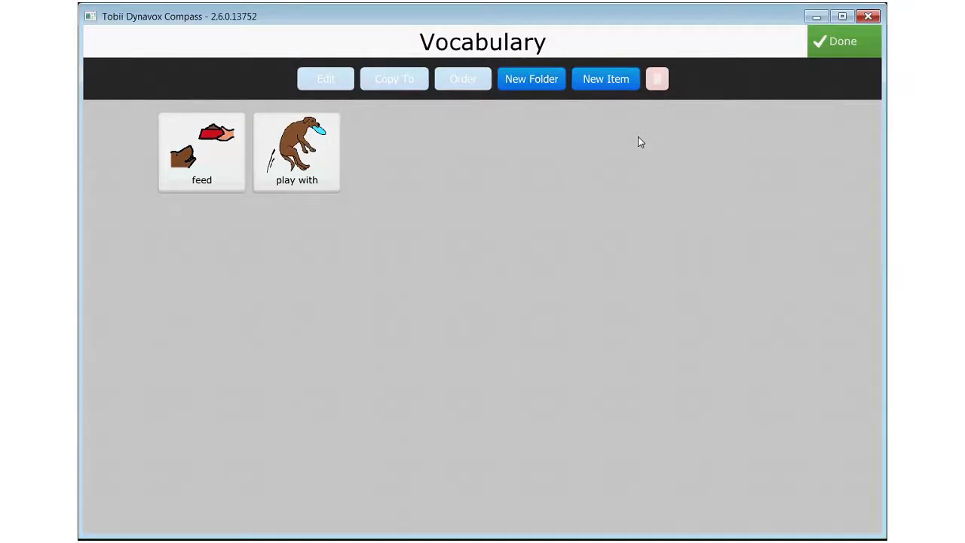
# Finish managing the Dog Actions folder and go back from the vocabulary settings to the communication page
pyautogui.click(832, 52)
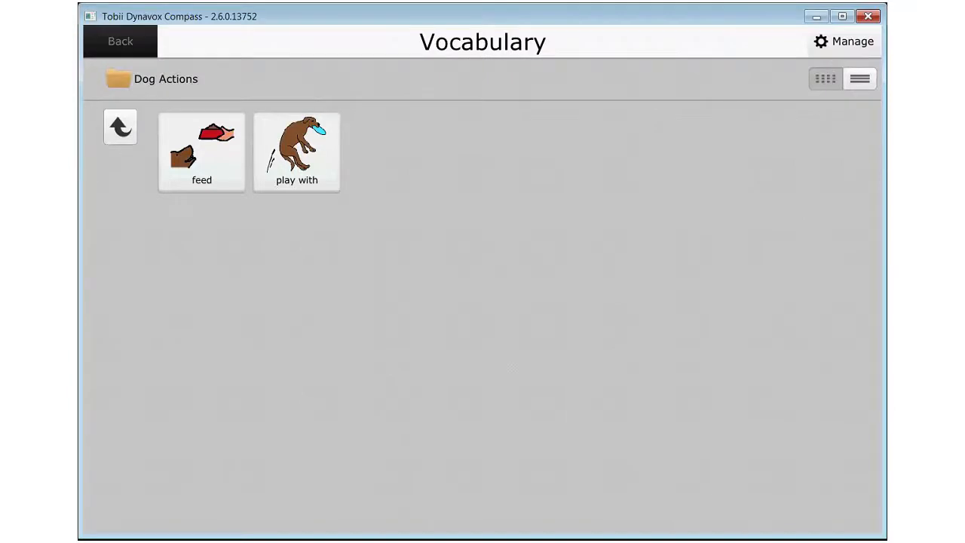
pyautogui.click(113, 43)
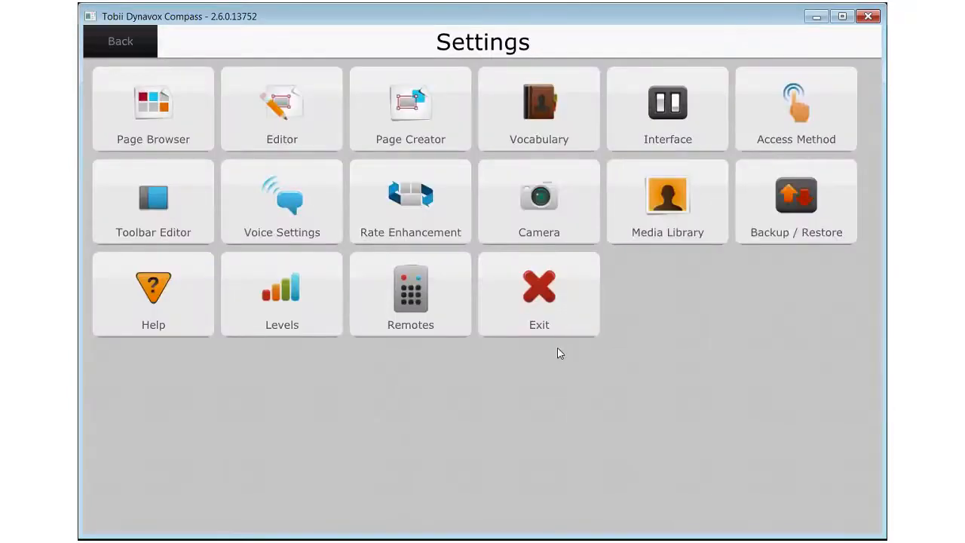
pyautogui.click(128, 47)
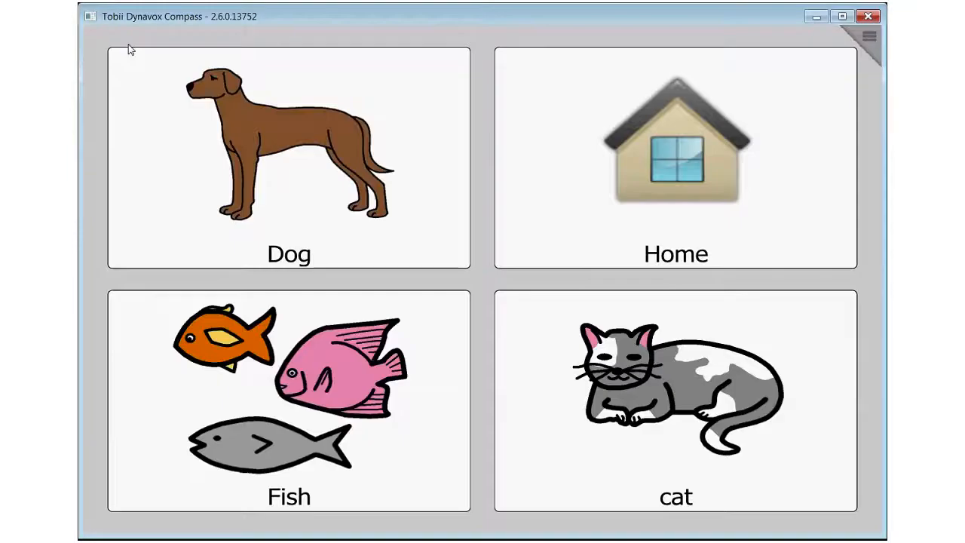
# Enter modify mode and open the Dog button's message for editing
pyautogui.click(867, 36)
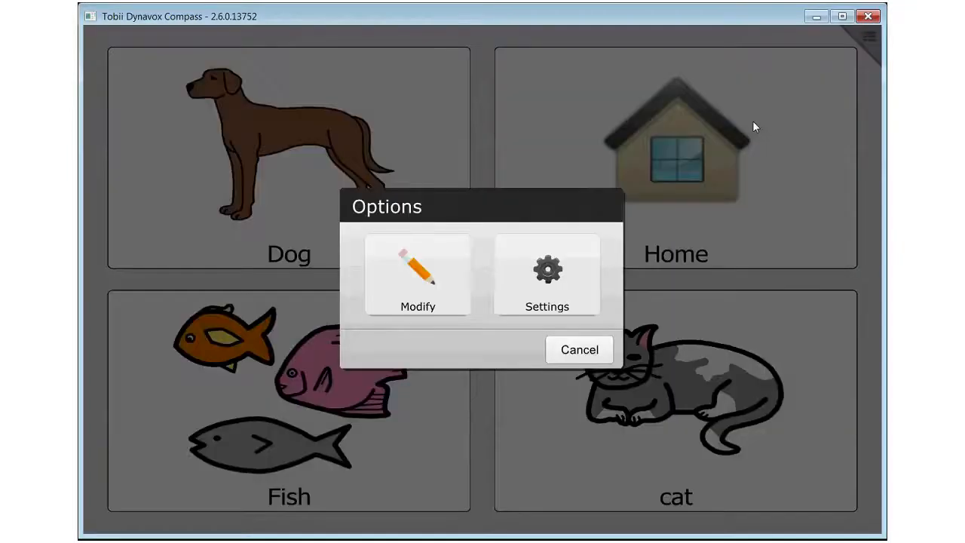
pyautogui.click(418, 275)
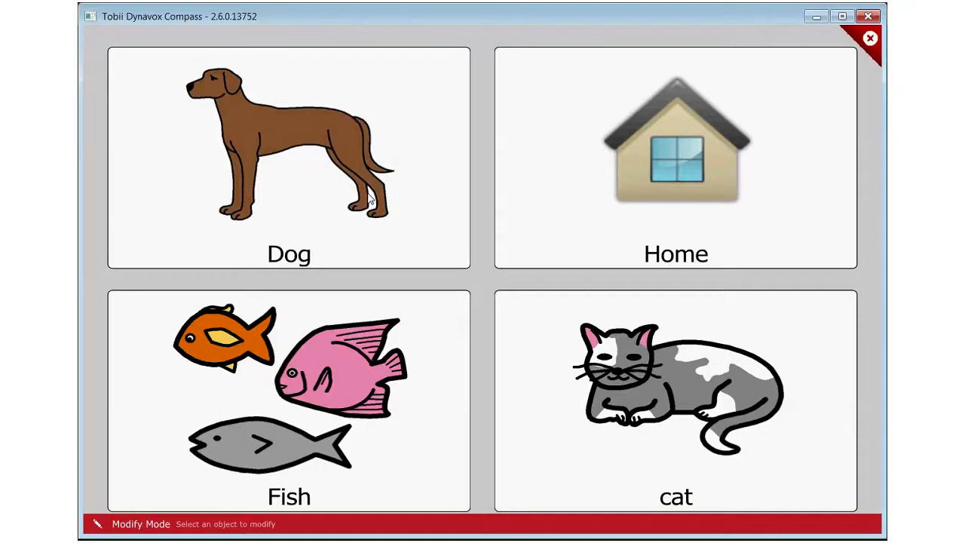
pyautogui.click(369, 198)
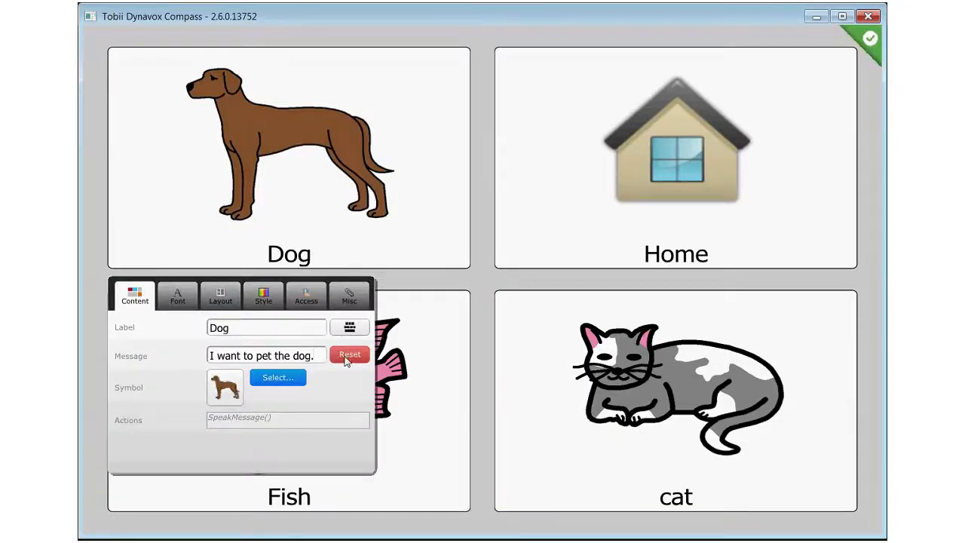
pyautogui.click(324, 357)
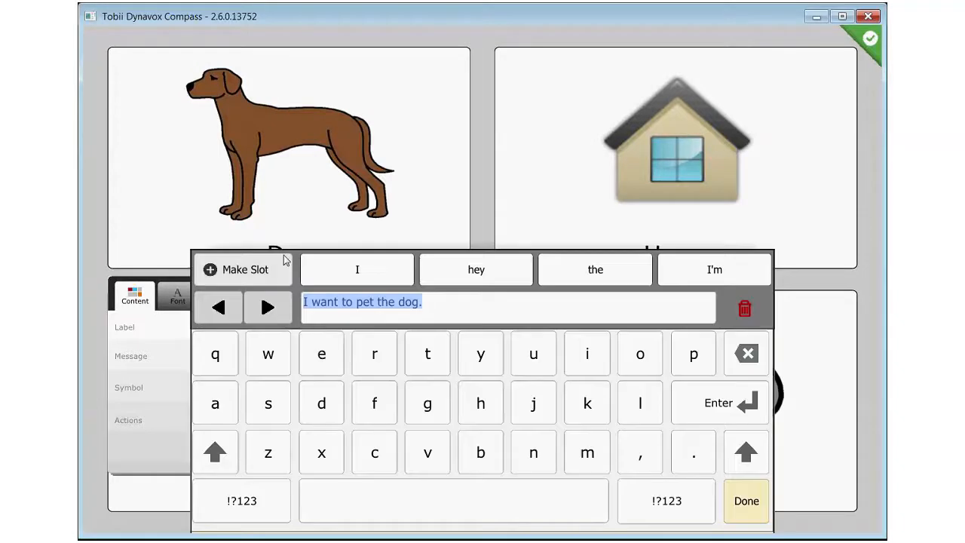
# Make the word "pet" in the message a slot linked to the Dog Actions folder in Slot Lists
pyautogui.click(269, 309)
pyautogui.click(362, 303)
pyautogui.doubleClick(360, 304)
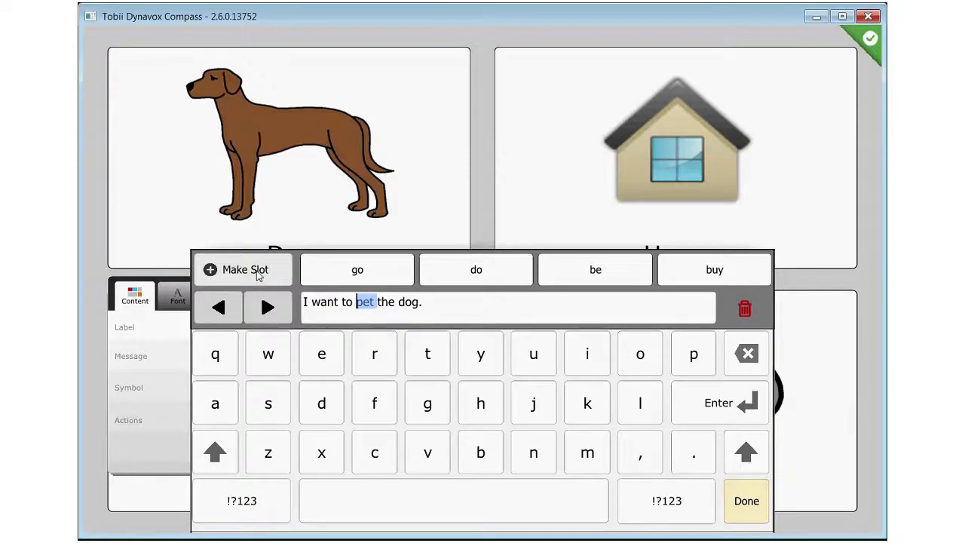
pyautogui.click(245, 270)
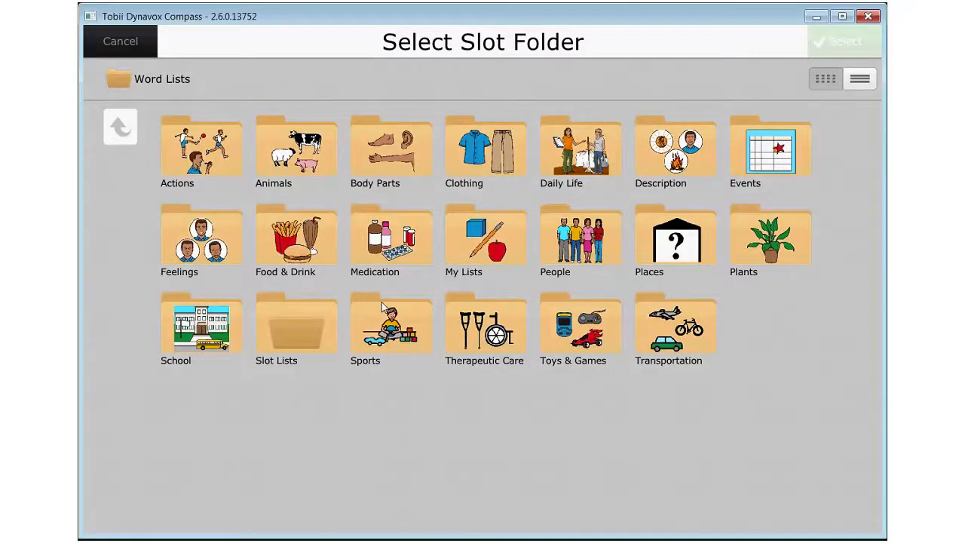
pyautogui.click(297, 326)
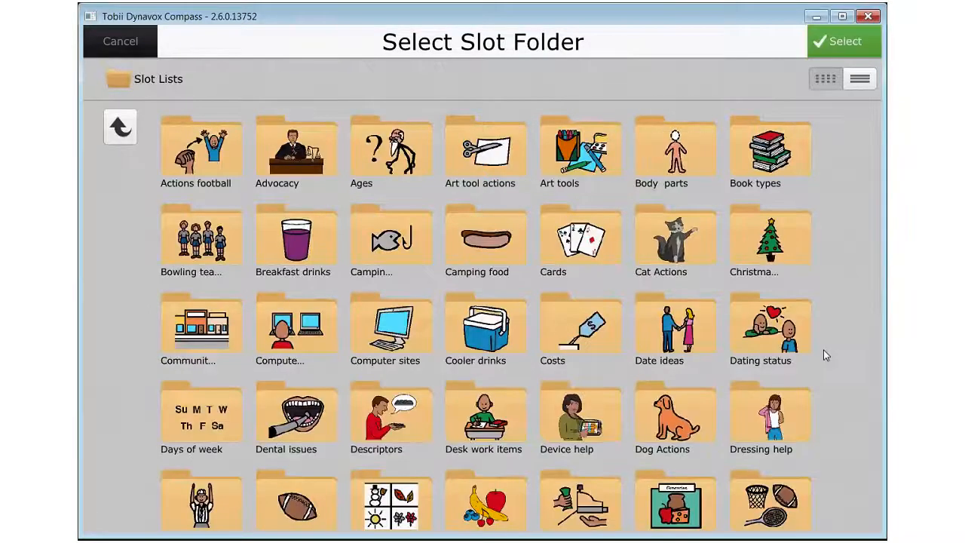
pyautogui.scroll(-2, 824, 354)
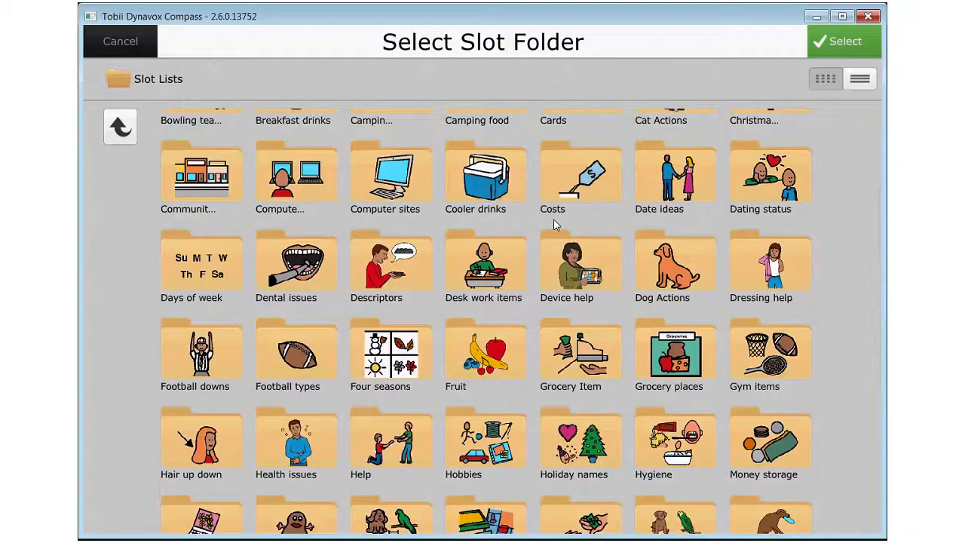
pyautogui.click(673, 265)
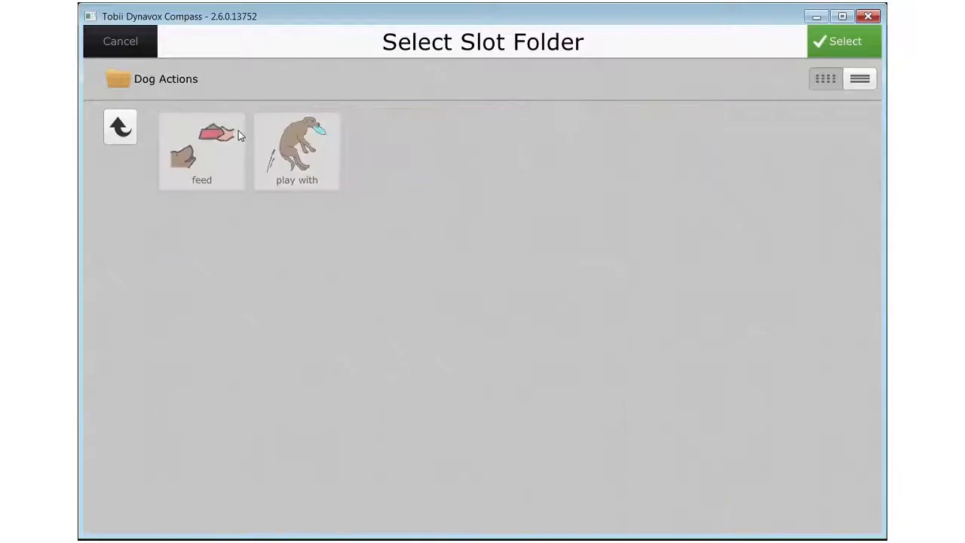
pyautogui.click(835, 46)
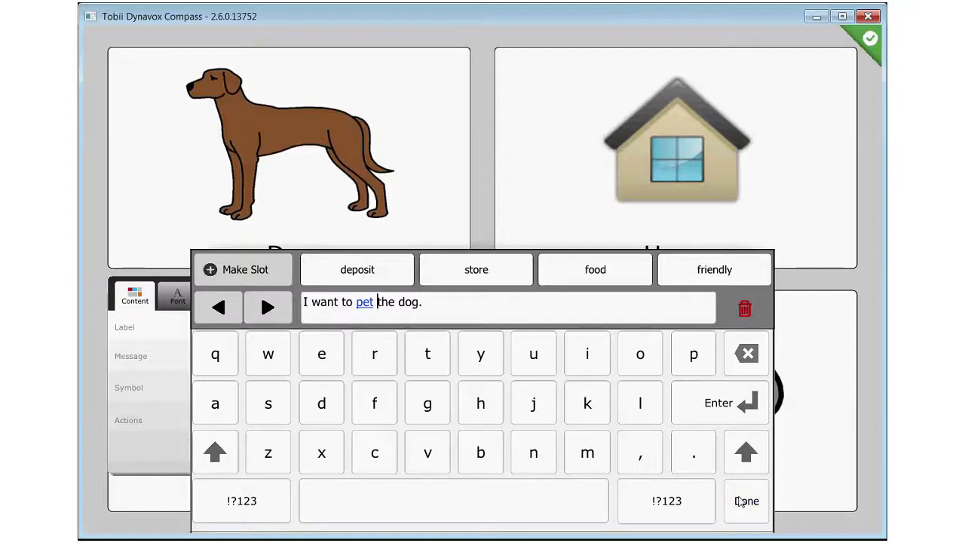
# Save the Dog button's message, leave modify mode and test the button by choosing "feed" for the slot
pyautogui.click(746, 500)
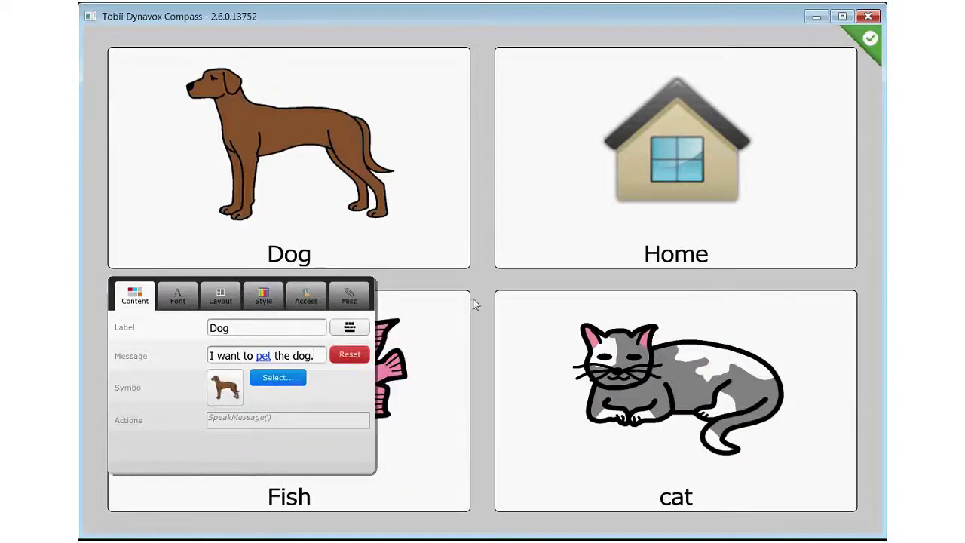
pyautogui.click(332, 189)
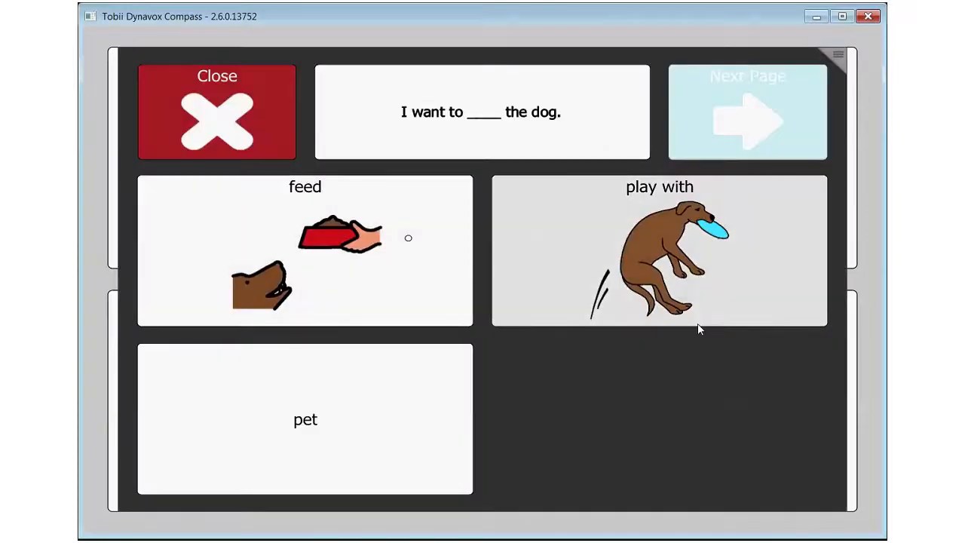
pyautogui.click(319, 241)
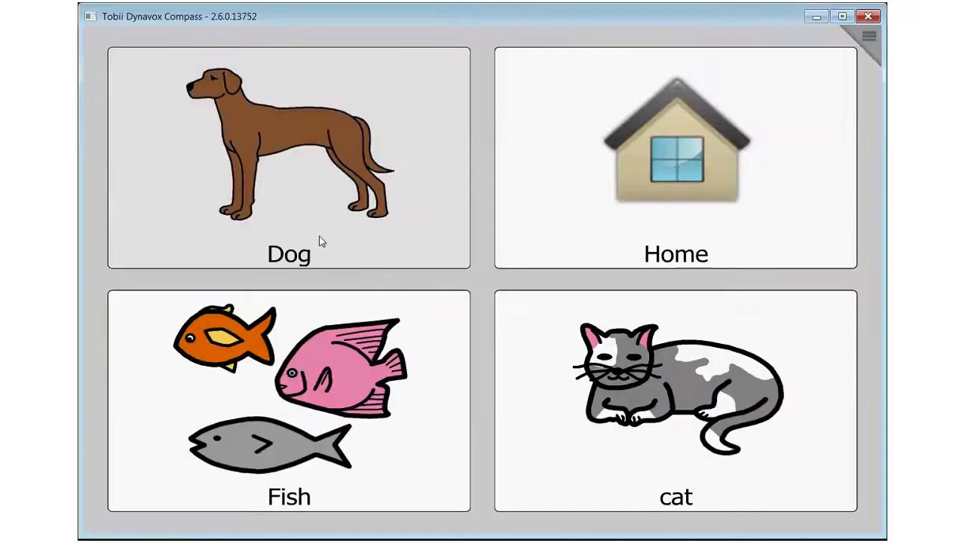
# Open the Dog button's slot choices and switch their vocabulary list to managing its contents
pyautogui.click(335, 148)
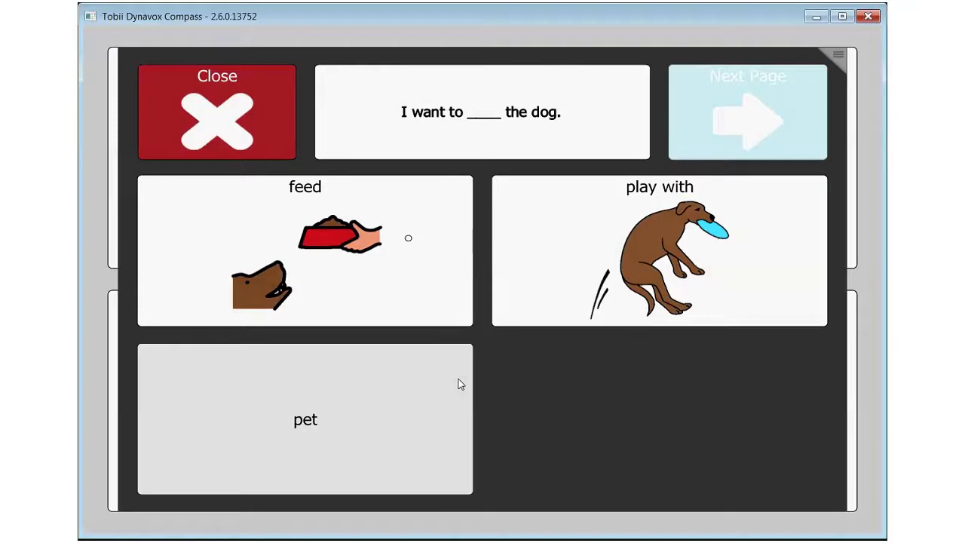
pyautogui.click(844, 60)
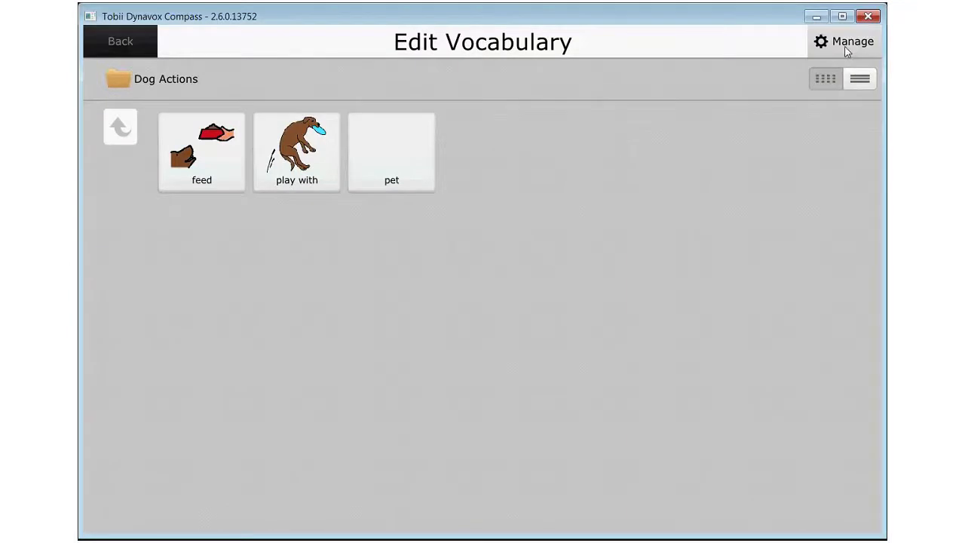
pyautogui.click(847, 51)
# Give the "pet" item the symbol of a boy in a red shirt petting a dog, save it and leave the vocabulary editor
pyautogui.click(428, 149)
pyautogui.click(332, 88)
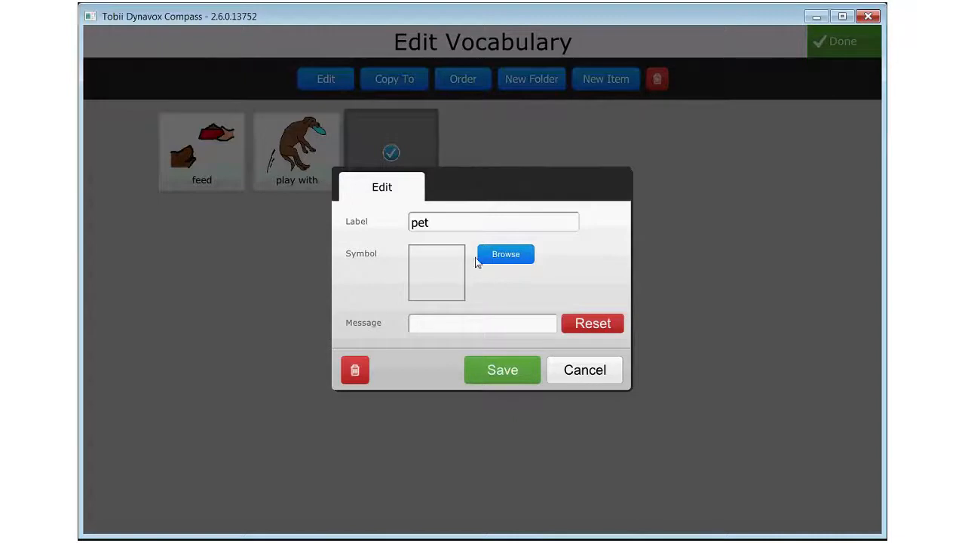
pyautogui.click(516, 258)
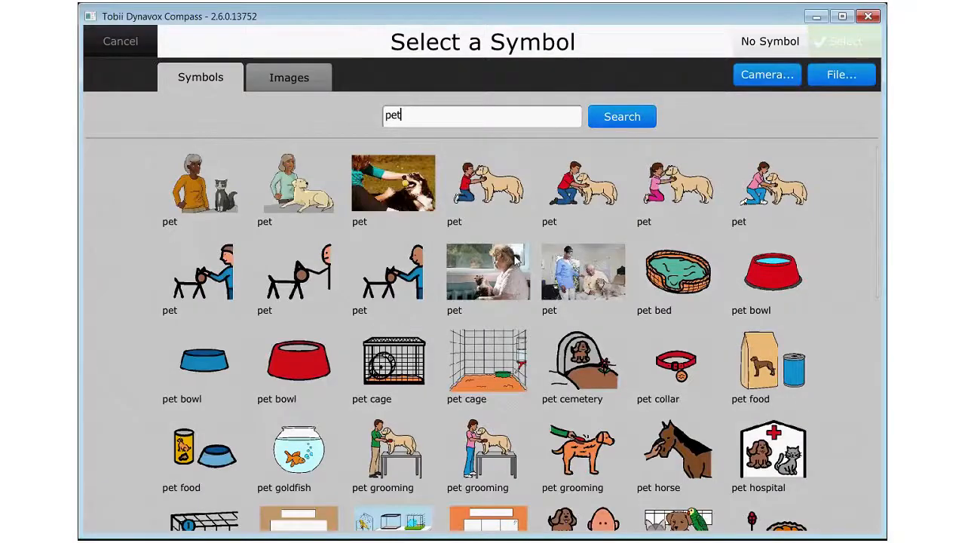
pyautogui.click(515, 195)
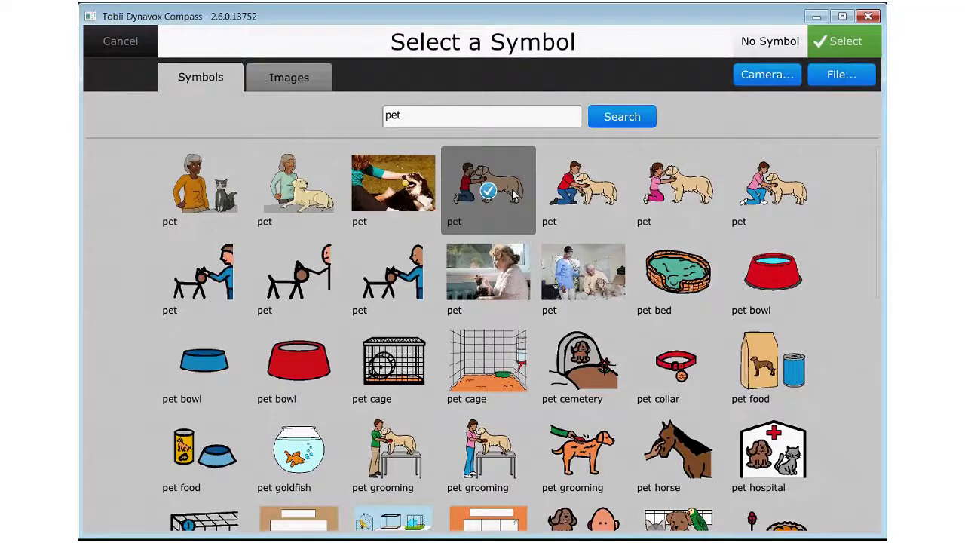
pyautogui.click(840, 41)
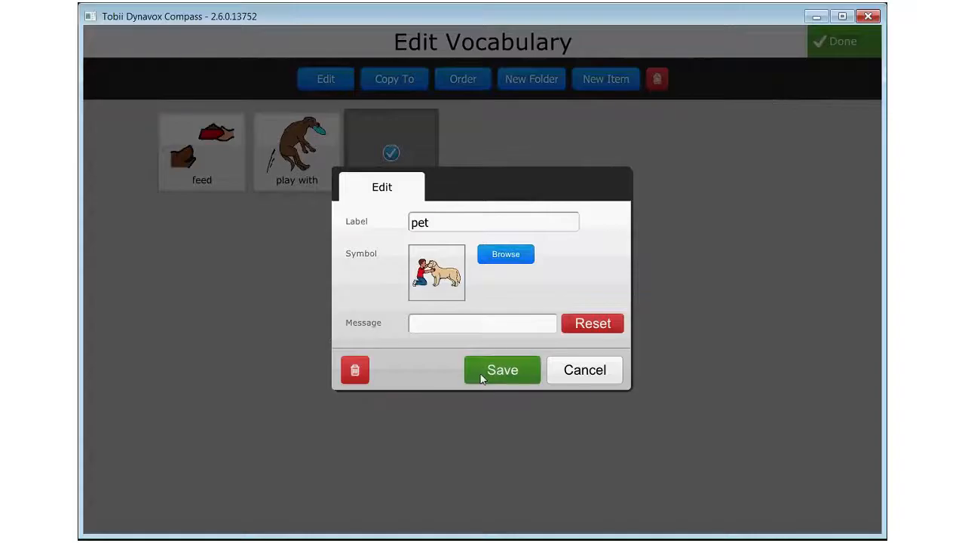
pyautogui.click(520, 371)
pyautogui.click(843, 42)
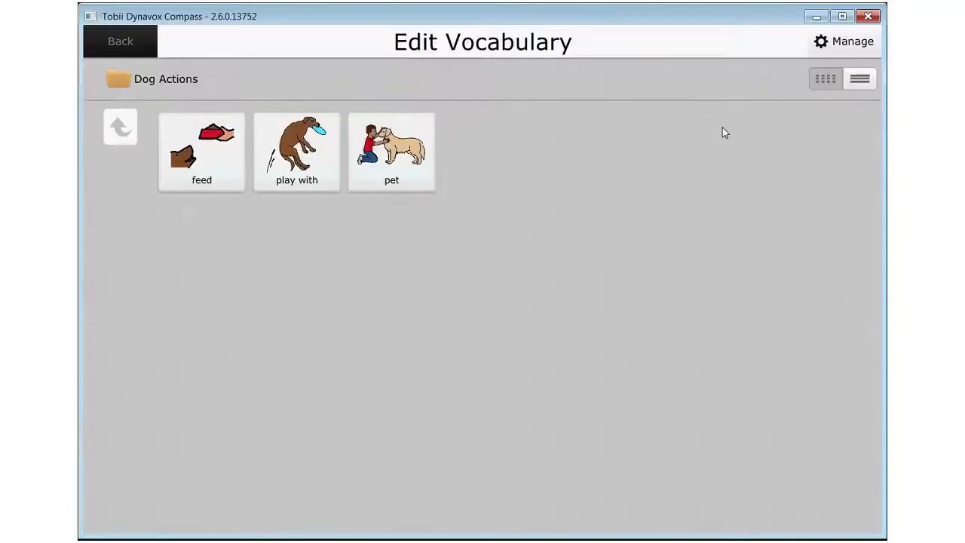
pyautogui.click(119, 41)
# Test the Dog button's slot message by choosing "pet", then reopen the slot choices to review them and close them
pyautogui.click(281, 223)
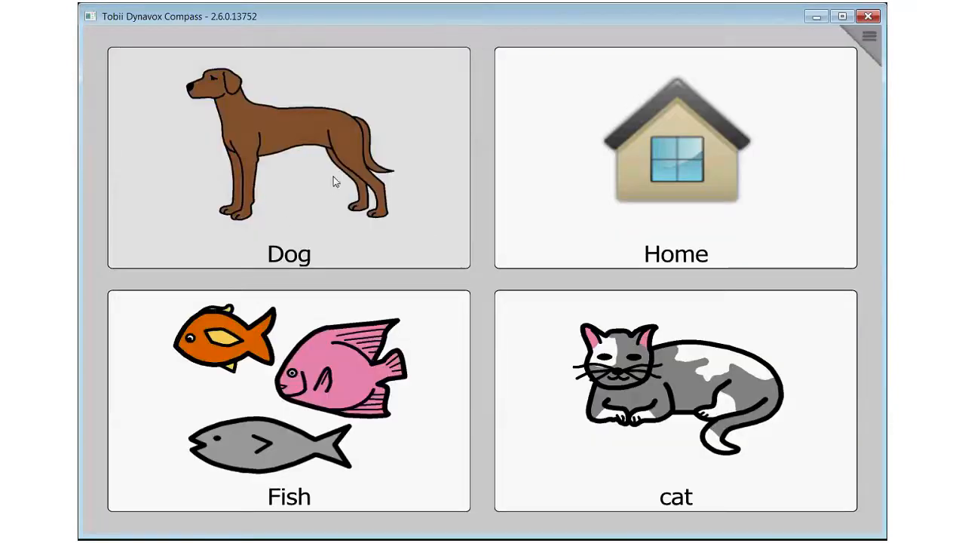
pyautogui.click(323, 201)
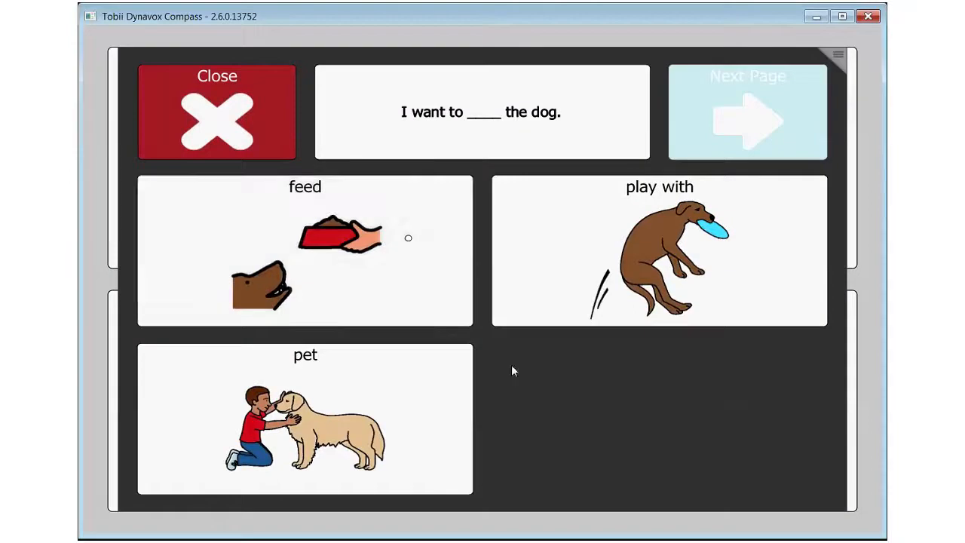
pyautogui.click(454, 426)
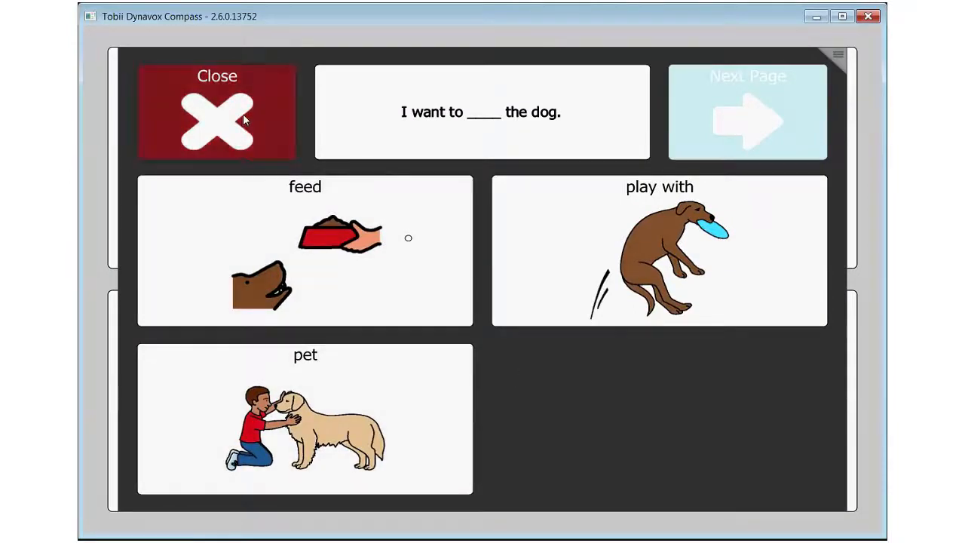
pyautogui.click(243, 113)
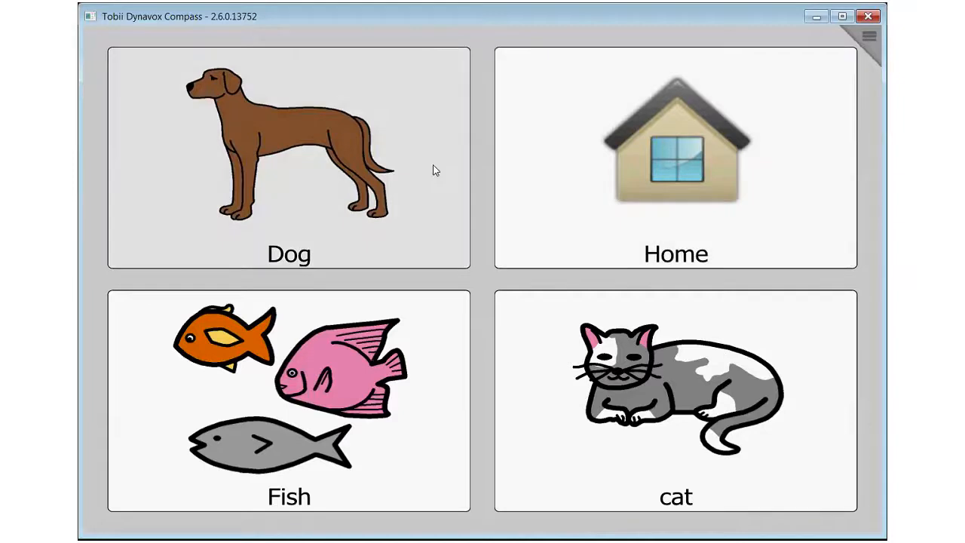
pyautogui.click(430, 168)
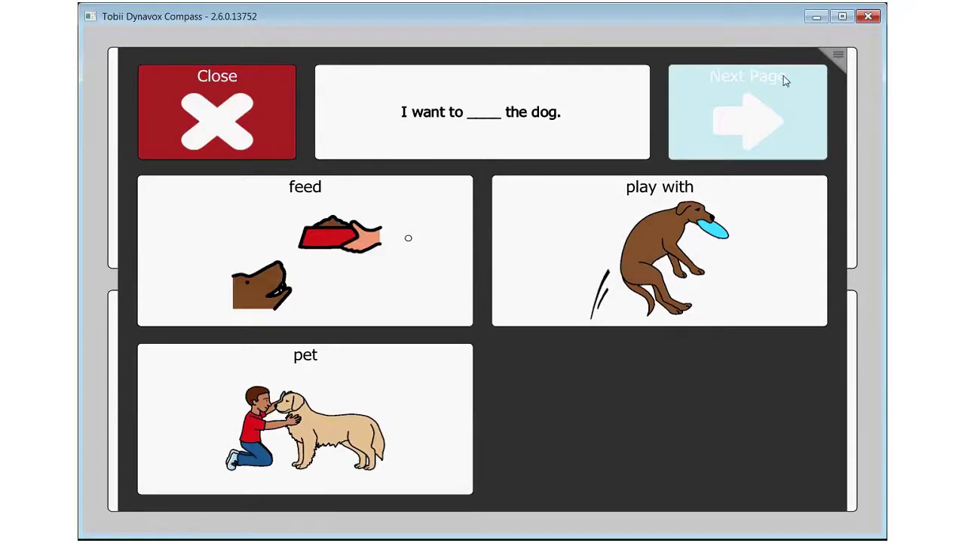
pyautogui.click(215, 129)
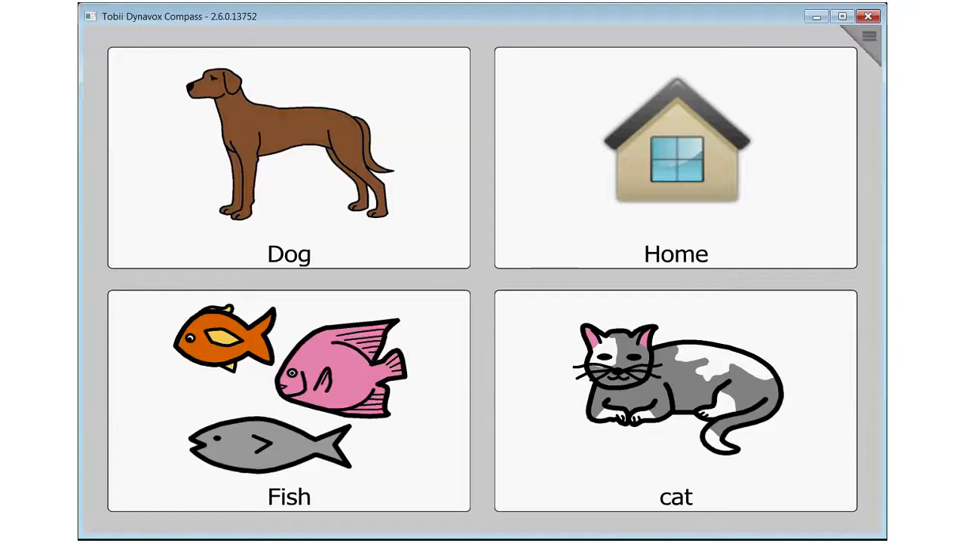
# Open the page editor from the settings and load the Slot Picker page from the Slot Pickers folder
pyautogui.click(865, 42)
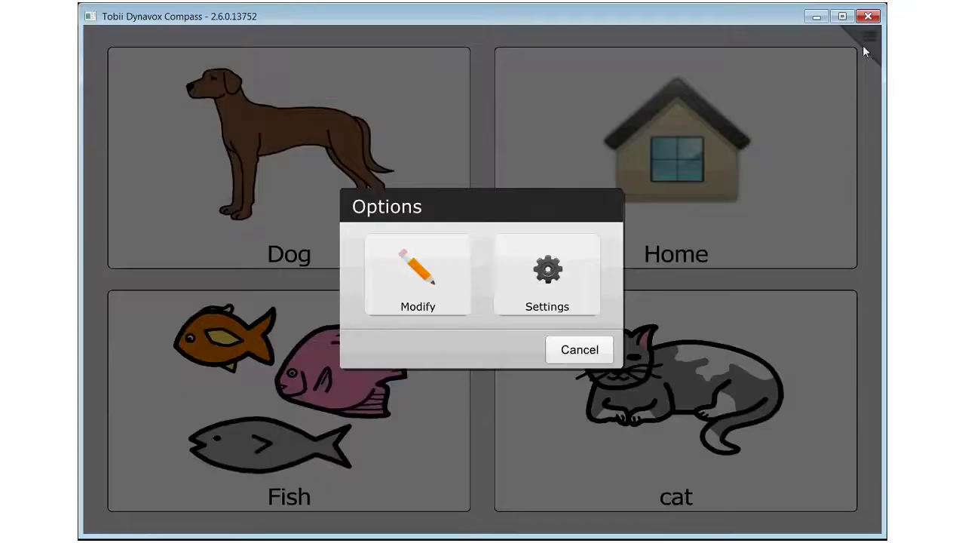
pyautogui.click(547, 300)
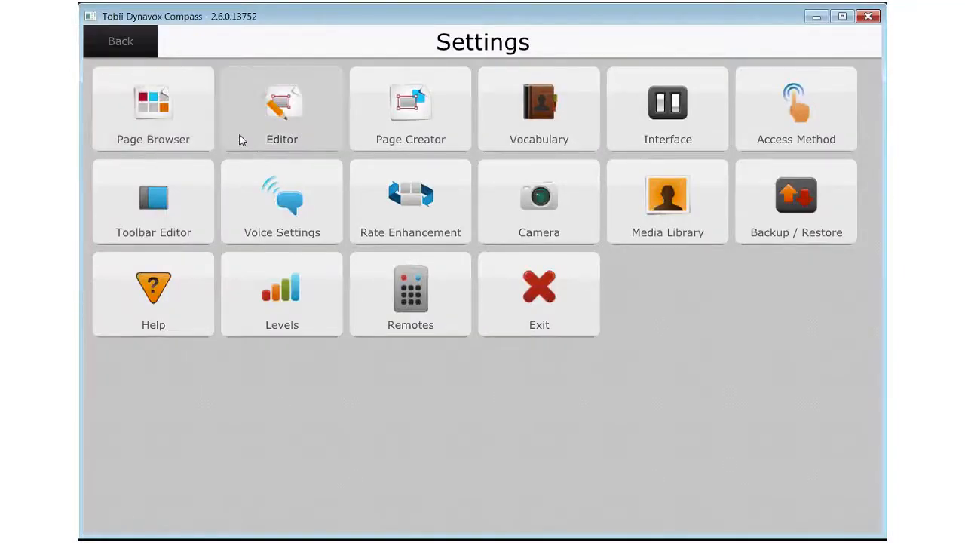
pyautogui.click(288, 131)
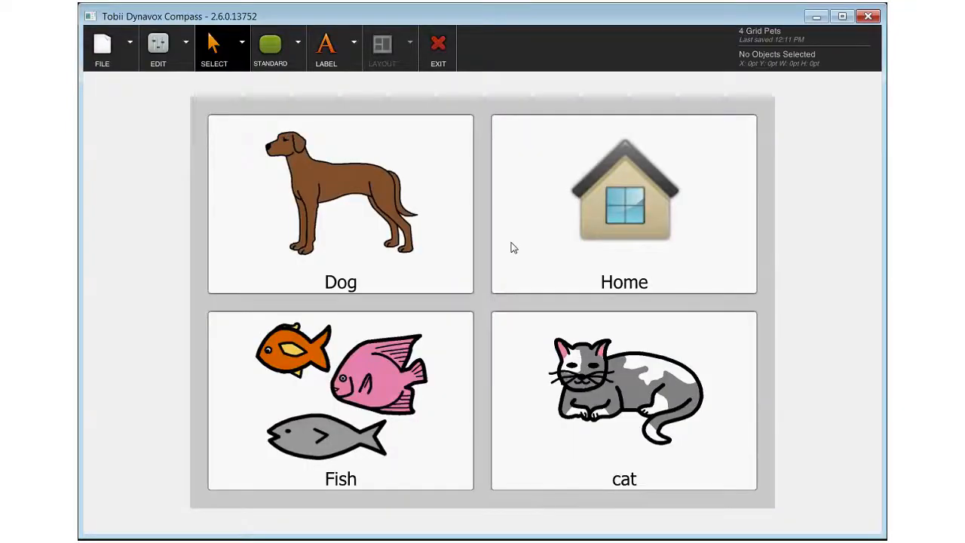
pyautogui.click(127, 46)
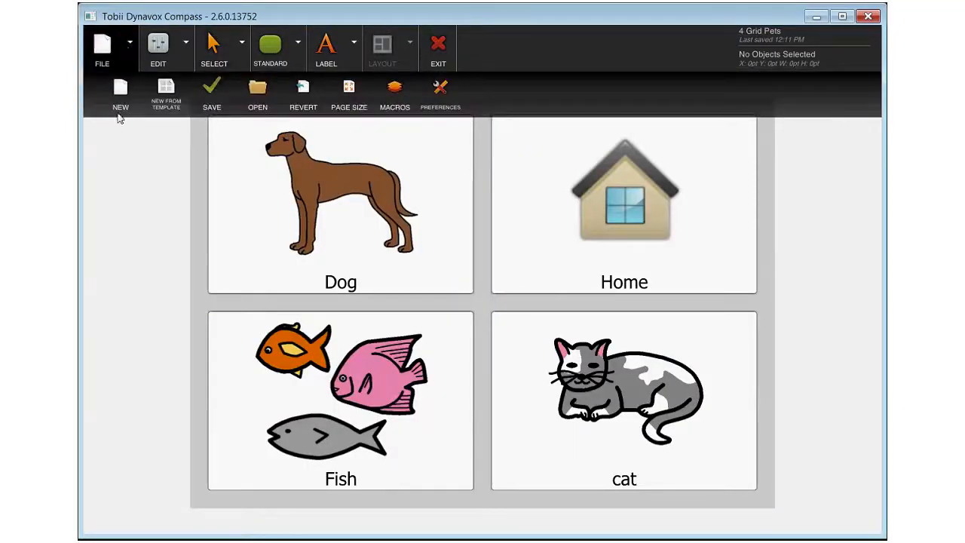
pyautogui.click(260, 93)
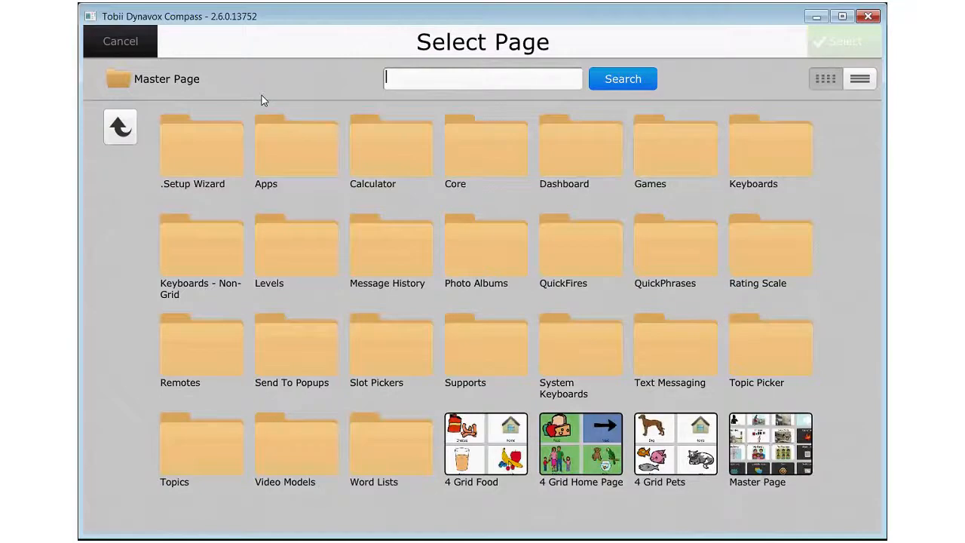
pyautogui.click(364, 353)
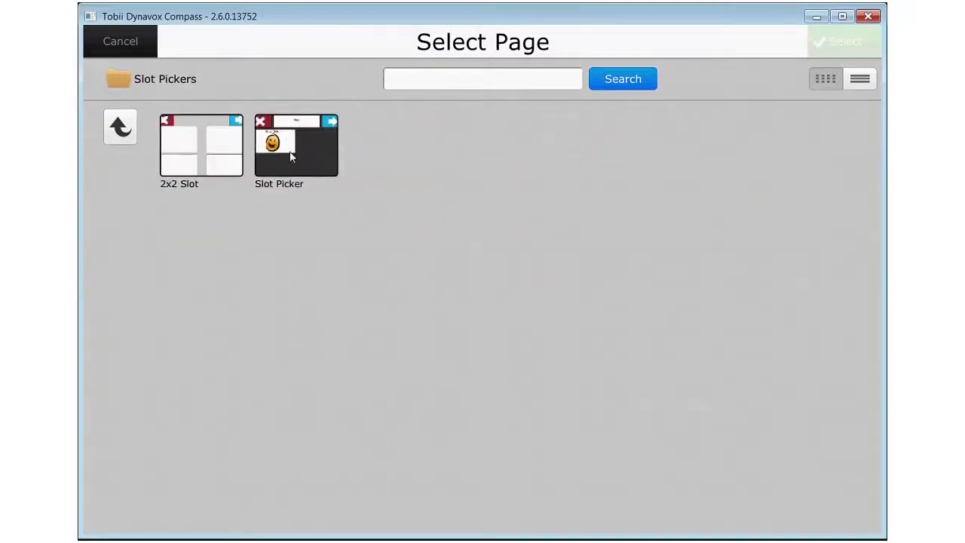
pyautogui.click(291, 156)
pyautogui.click(829, 46)
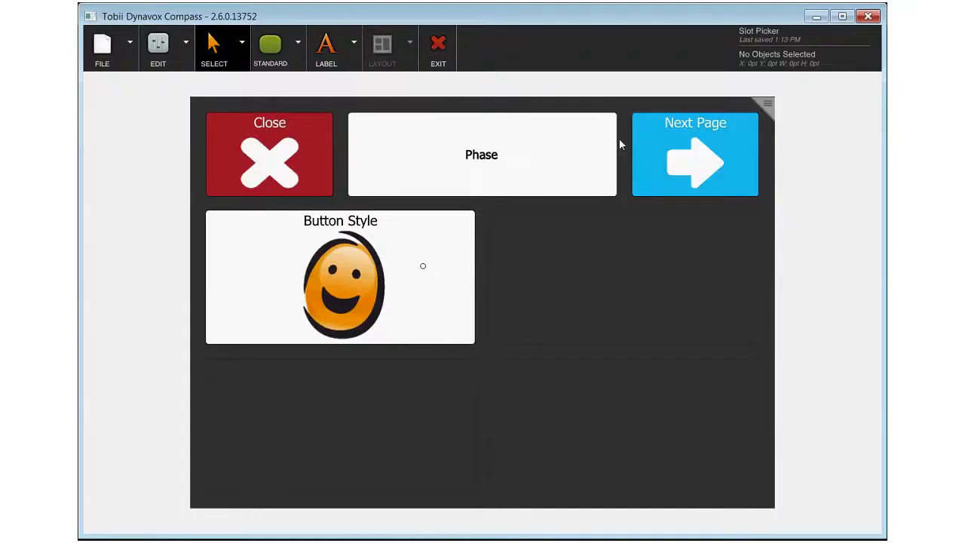
# Set the vocabulary grid on the Slot Picker page to 4 rows and 6 columns
pyautogui.click(209, 193)
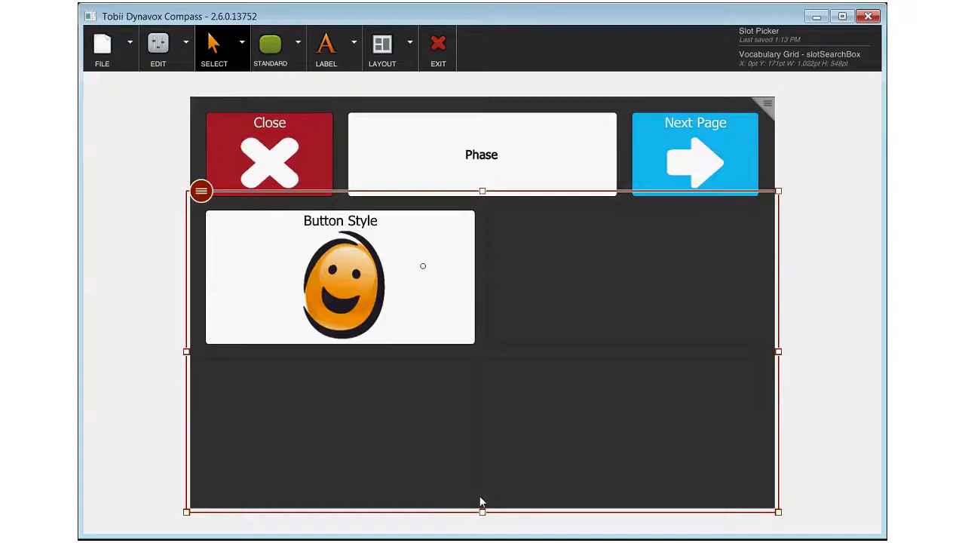
pyautogui.click(201, 193)
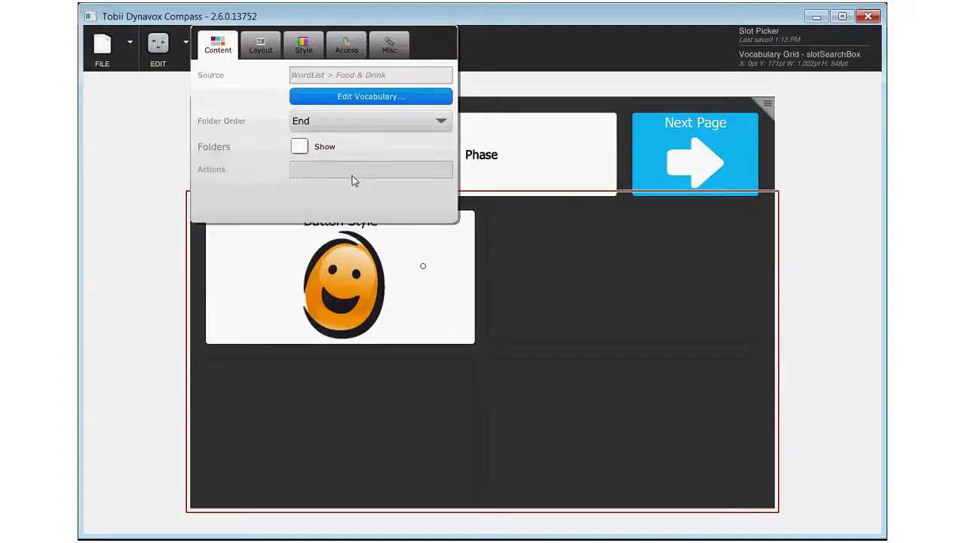
pyautogui.click(269, 53)
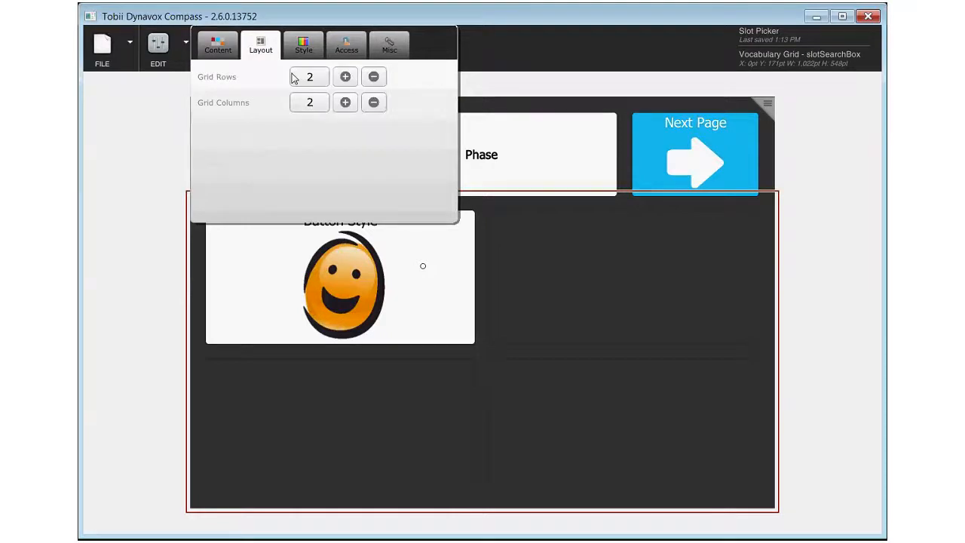
pyautogui.click(346, 78)
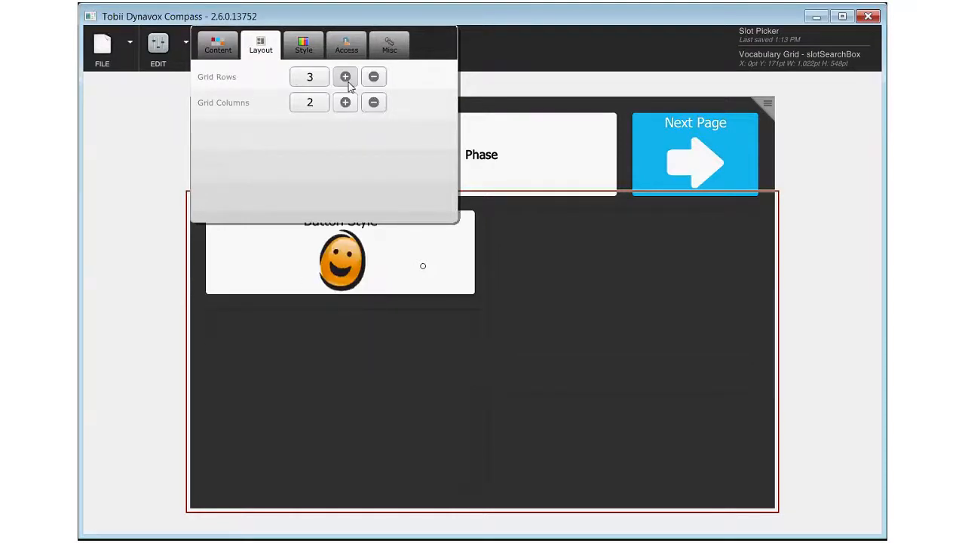
pyautogui.click(346, 79)
pyautogui.click(345, 103)
pyautogui.click(345, 102)
pyautogui.click(345, 103)
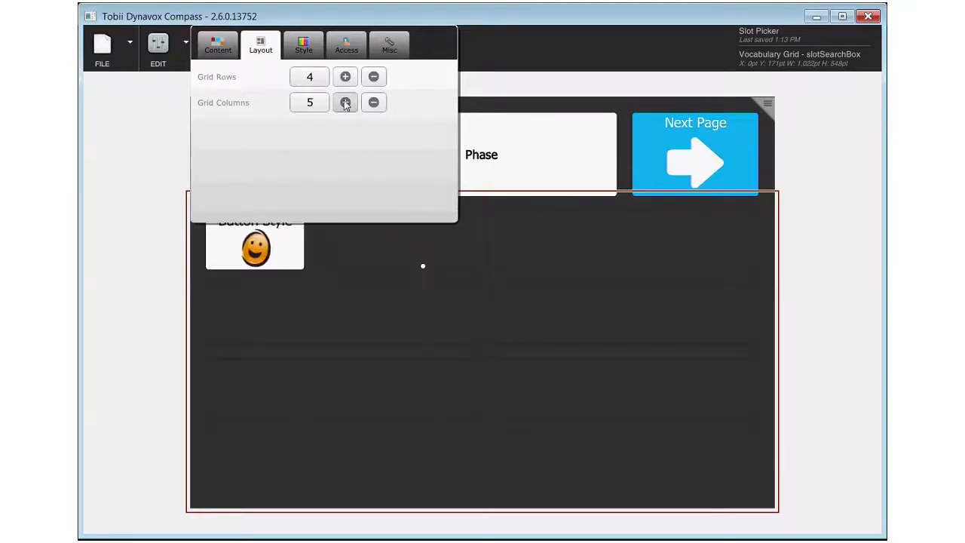
pyautogui.click(345, 102)
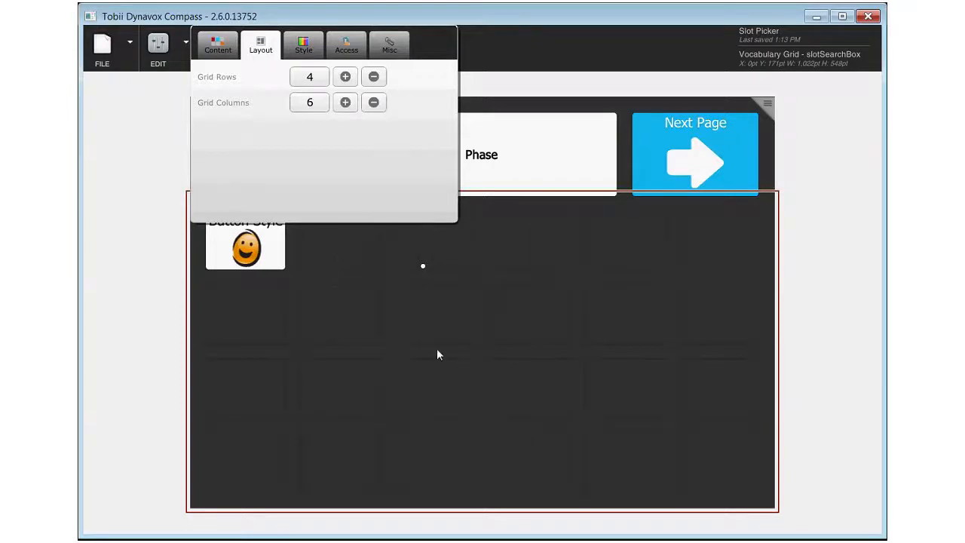
# Return the vocabulary grid's layout to 2 rows and 2 columns
pyautogui.click(373, 76)
pyautogui.click(373, 76)
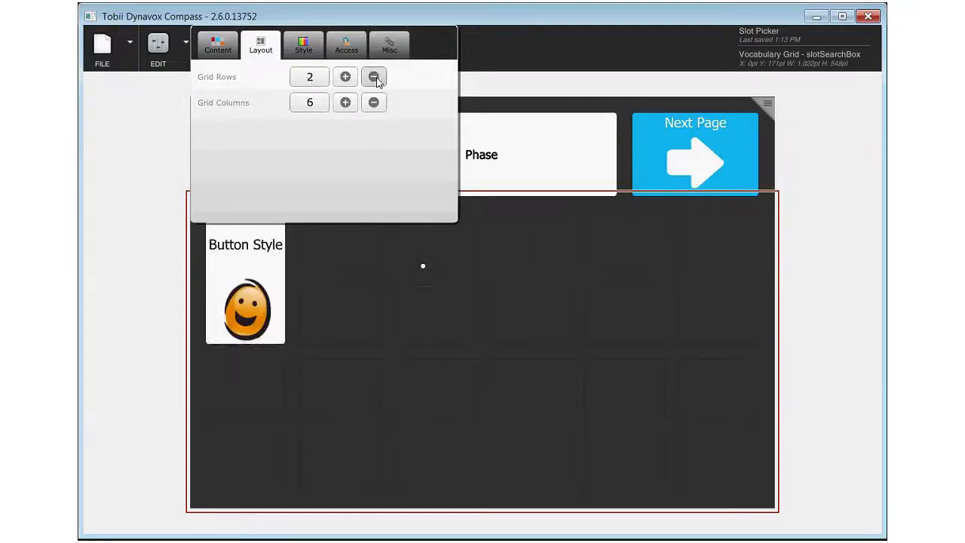
pyautogui.click(373, 76)
pyautogui.click(345, 77)
pyautogui.click(373, 104)
pyautogui.click(374, 103)
pyautogui.click(374, 103)
pyautogui.click(374, 108)
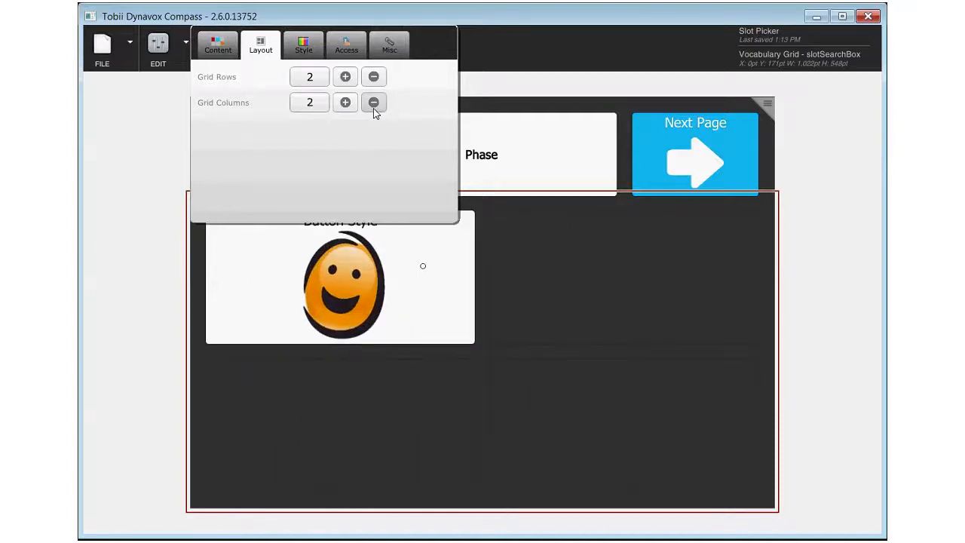
# Close the grid's properties and exit the editor, saving the changes to the Slot Picker page
pyautogui.click(634, 308)
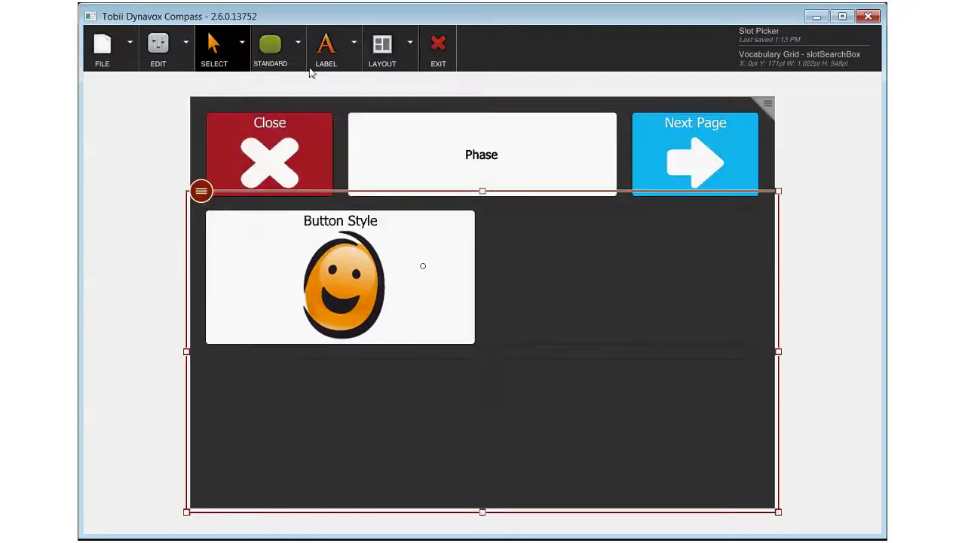
pyautogui.click(446, 50)
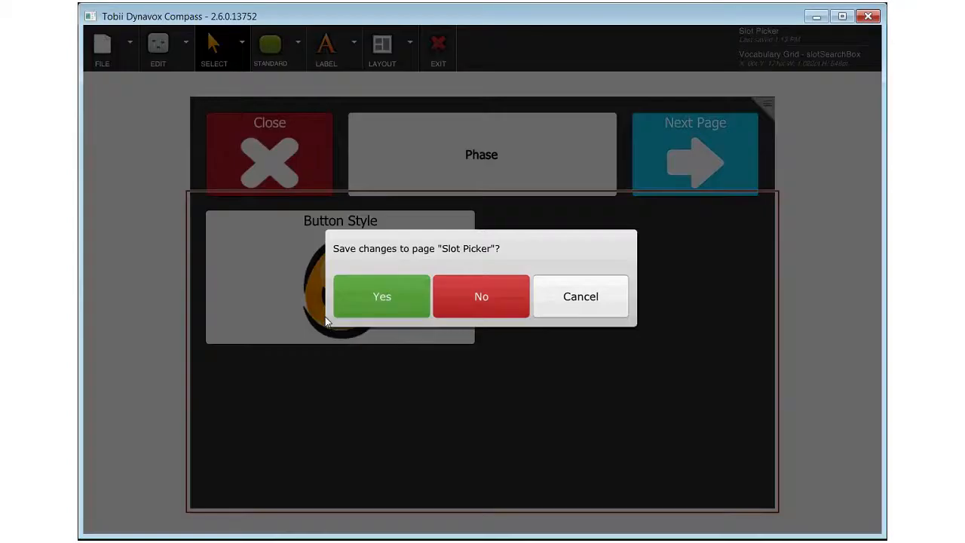
pyautogui.click(380, 297)
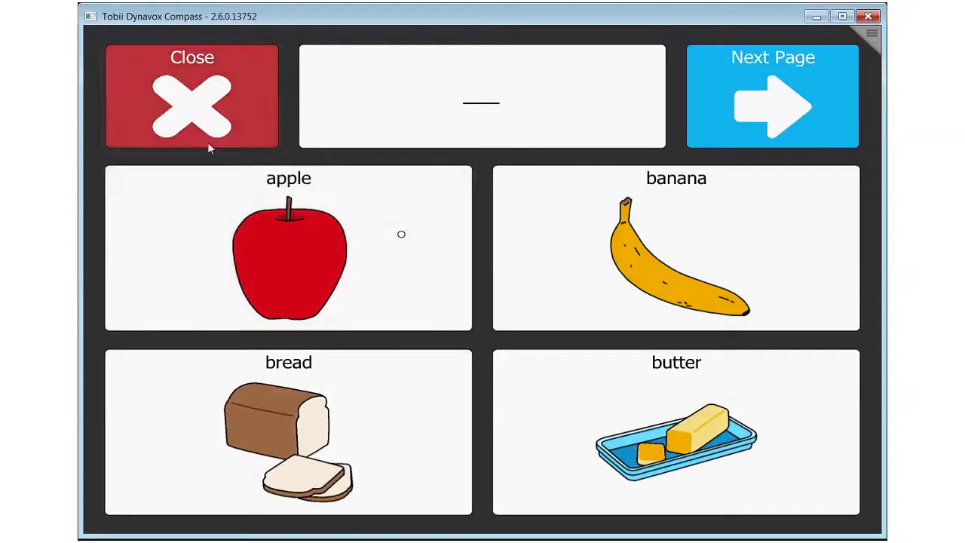
# Advance to the next page of the food slot choices
pyautogui.click(731, 107)
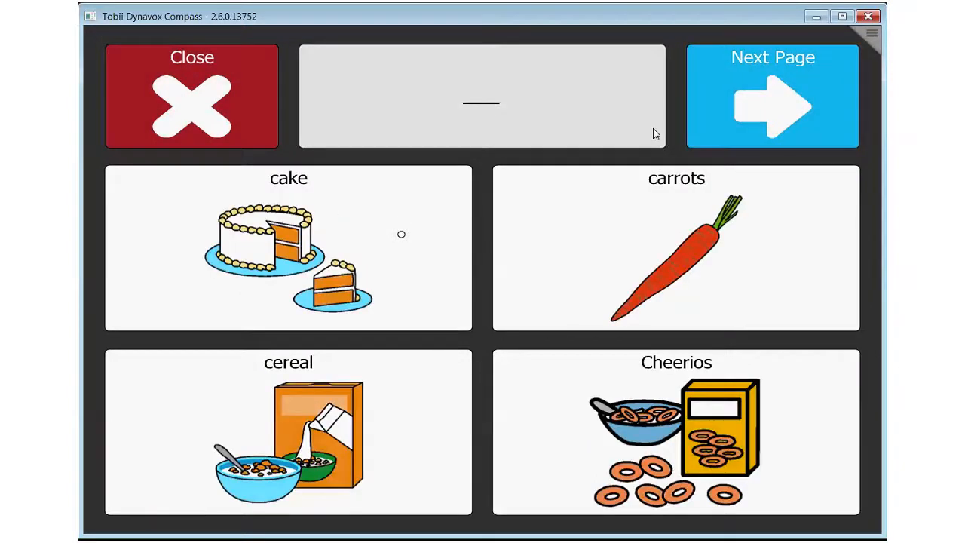